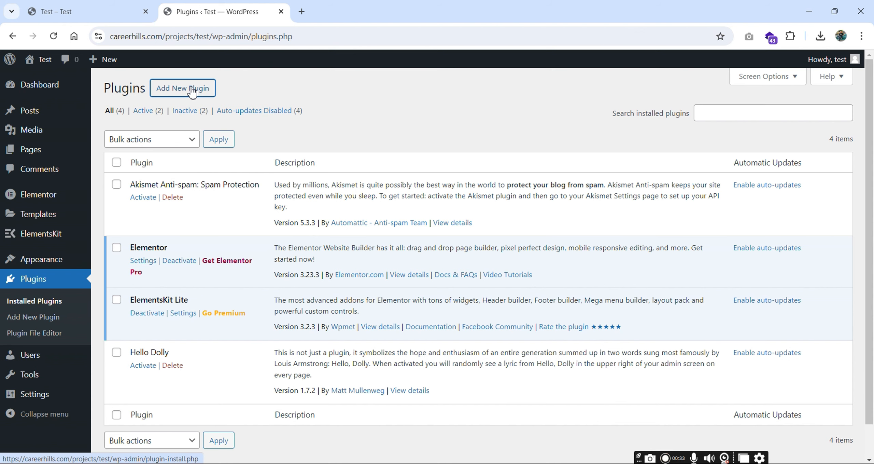
- Search the plugin directory for "contact form 7" to add a new plugin
{"action": "left_click", "coordinate": [194, 90]}
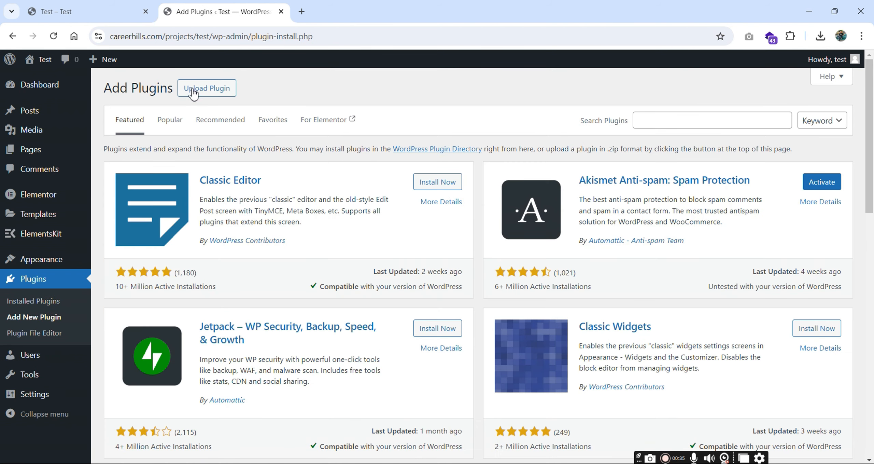
{"action": "left_click", "coordinate": [716, 121]}
{"action": "type", "text": "c"}
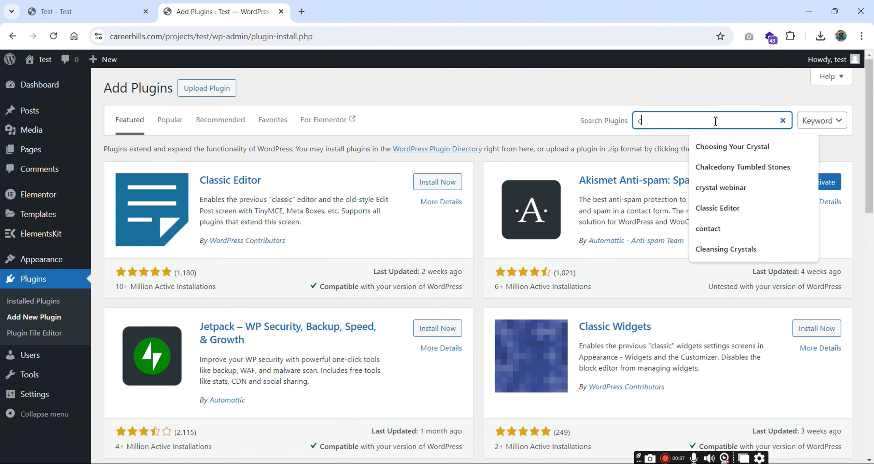
{"action": "type", "text": "od"}
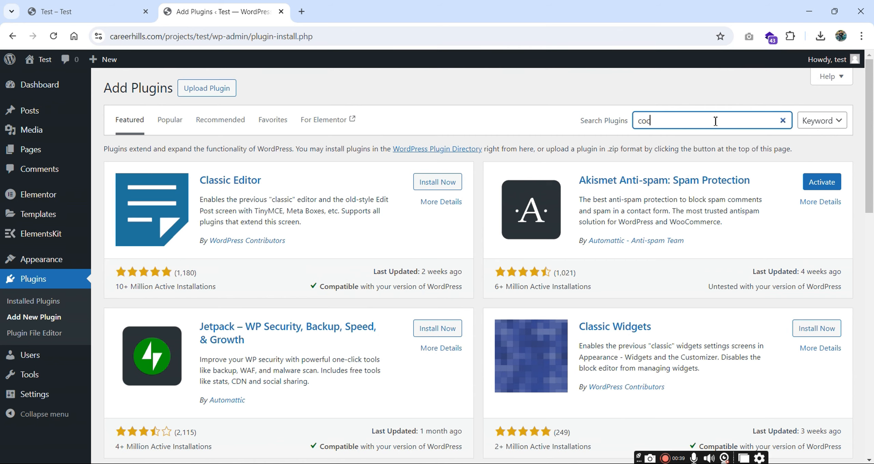
{"action": "key", "text": "BackSpace"}
{"action": "type", "text": "ntac"}
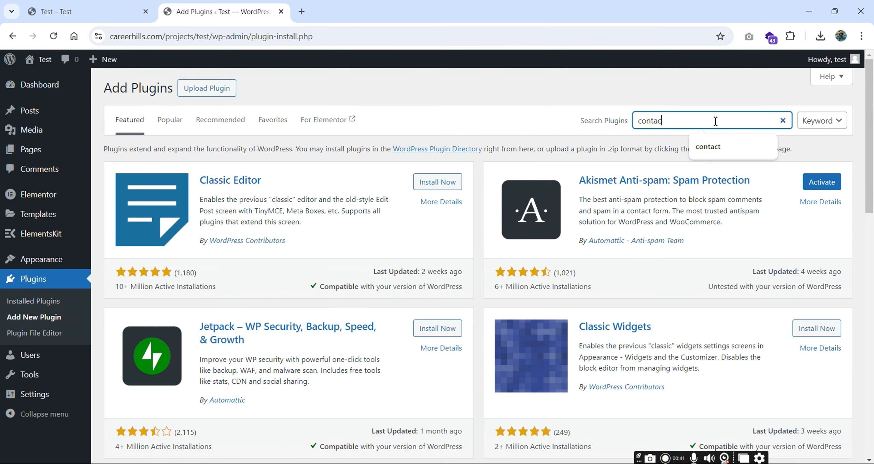
{"action": "type", "text": "t f"}
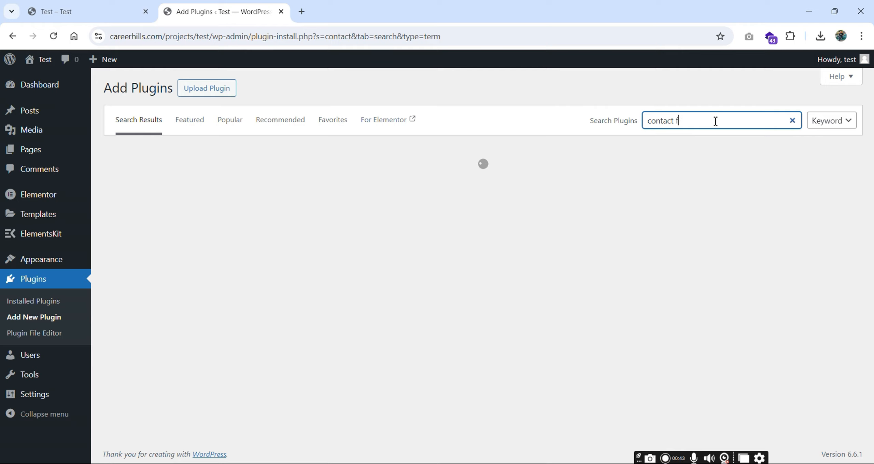
{"action": "type", "text": "orm 7"}
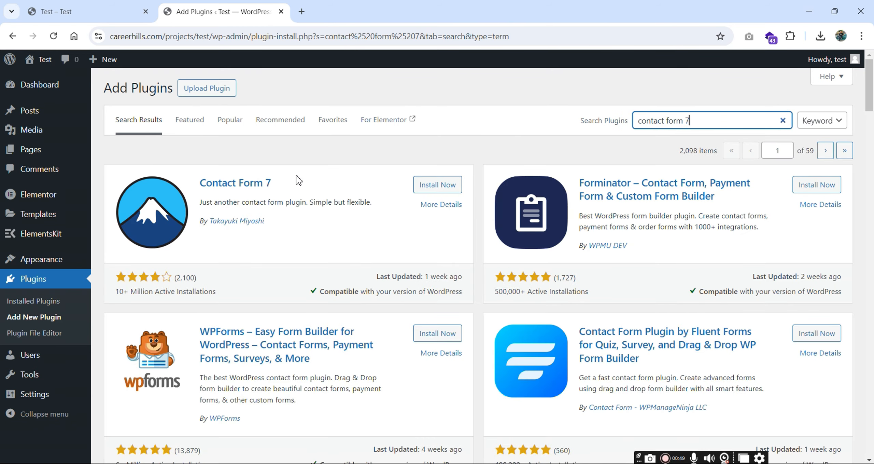
- Install and activate the Contact Form 7 plugin, and open its list of contact forms
{"action": "left_click", "coordinate": [450, 186]}
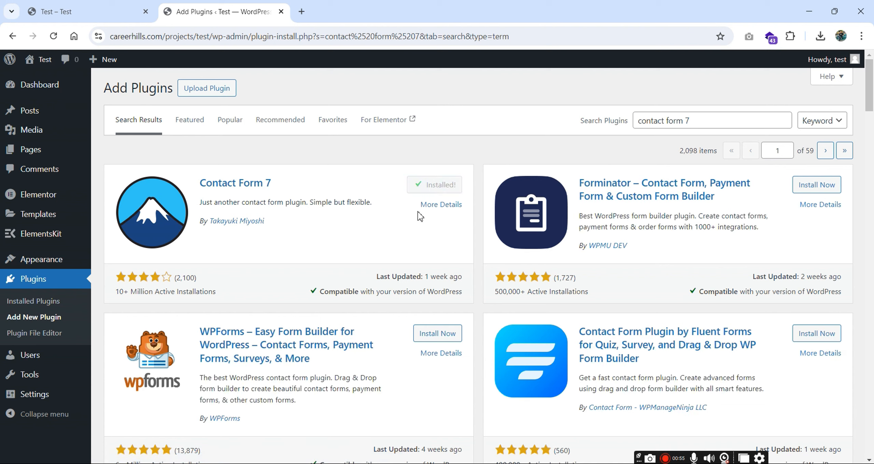
{"action": "left_click", "coordinate": [436, 192]}
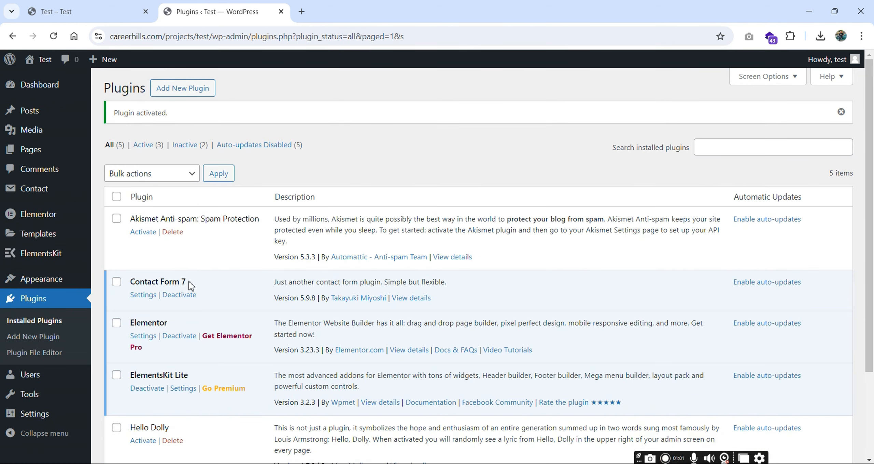
{"action": "mouse_move", "coordinate": [35, 198]}
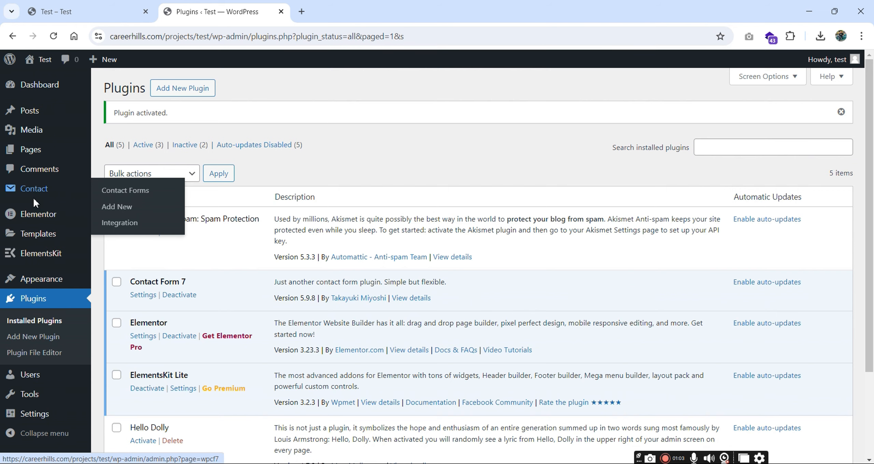
{"action": "left_click", "coordinate": [40, 190]}
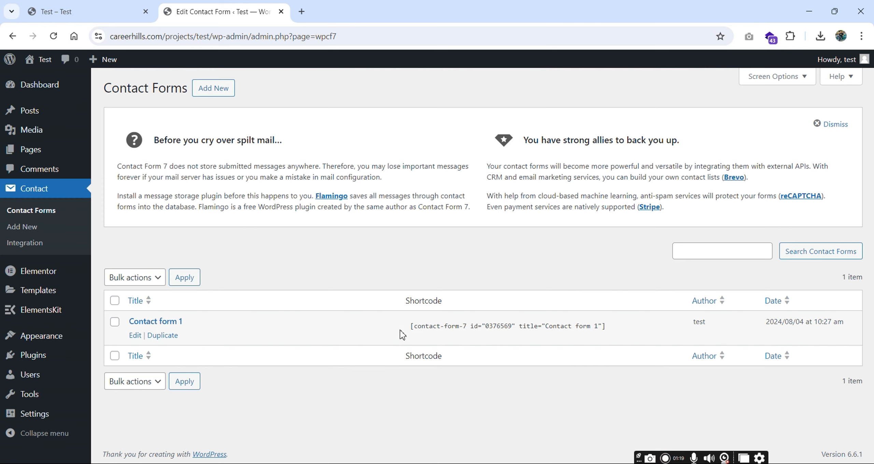
- Examine the live home page down to the Make an Appointment section, and check the contact forms list
{"action": "left_click", "coordinate": [94, 10]}
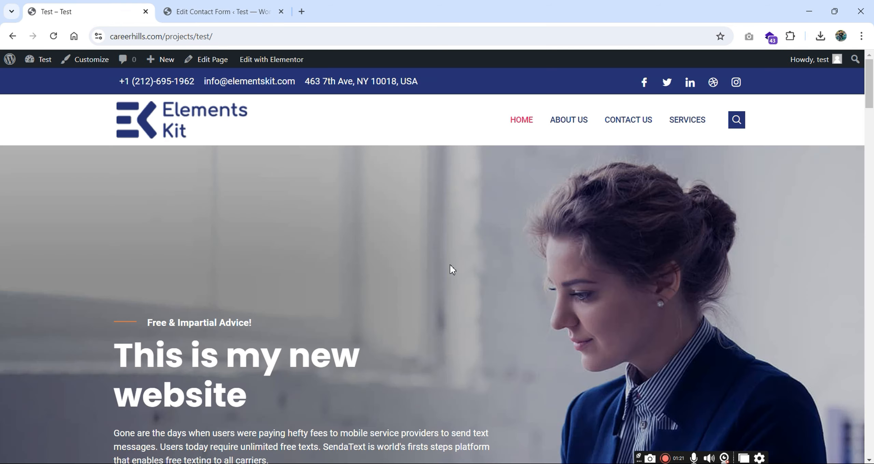
{"action": "scroll", "coordinate": [344, 229], "scroll_direction": "down", "scroll_amount": 15}
{"action": "scroll", "coordinate": [344, 231], "scroll_direction": "up", "scroll_amount": 15}
{"action": "scroll", "coordinate": [344, 231], "scroll_direction": "down", "scroll_amount": 10}
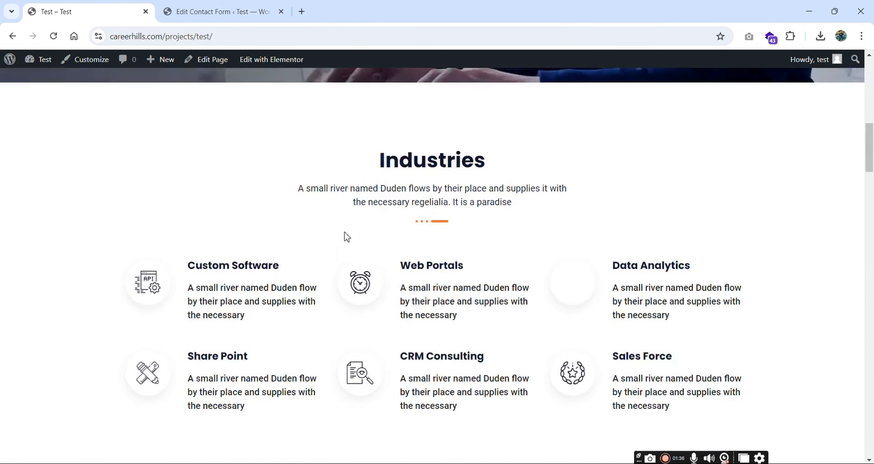
{"action": "scroll", "coordinate": [345, 233], "scroll_direction": "down", "scroll_amount": 15}
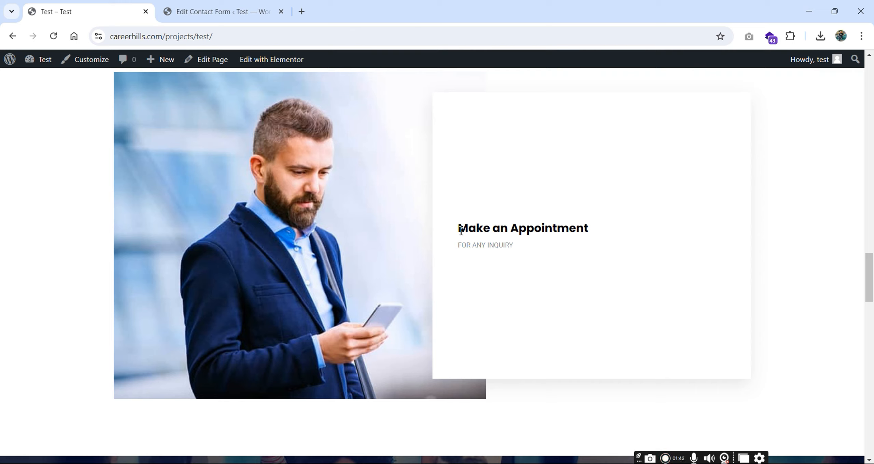
{"action": "left_click_drag", "start_coordinate": [460, 229], "coordinate": [619, 234]}
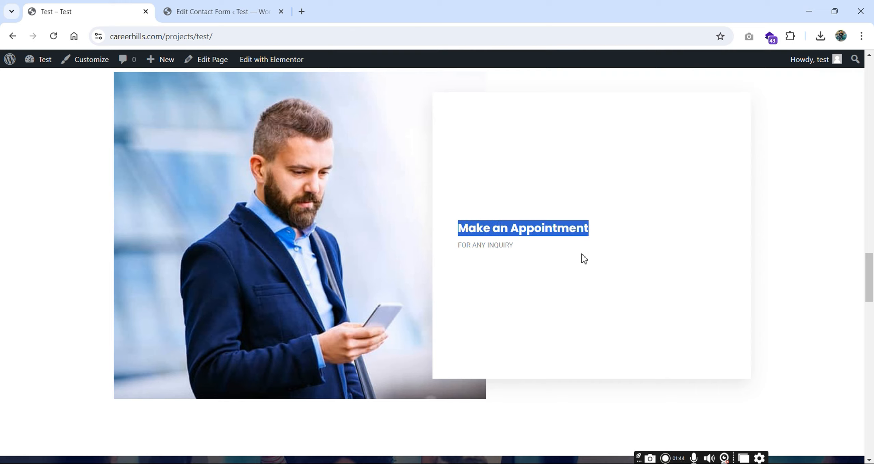
{"action": "left_click", "coordinate": [574, 267]}
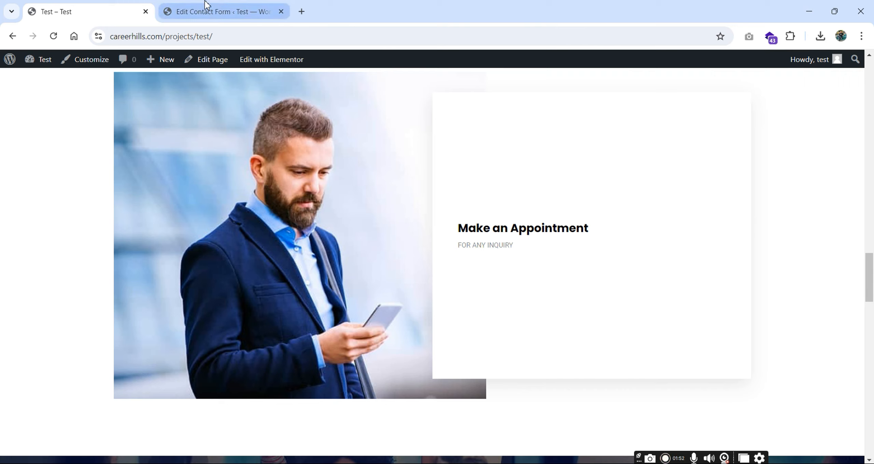
{"action": "left_click", "coordinate": [210, 10]}
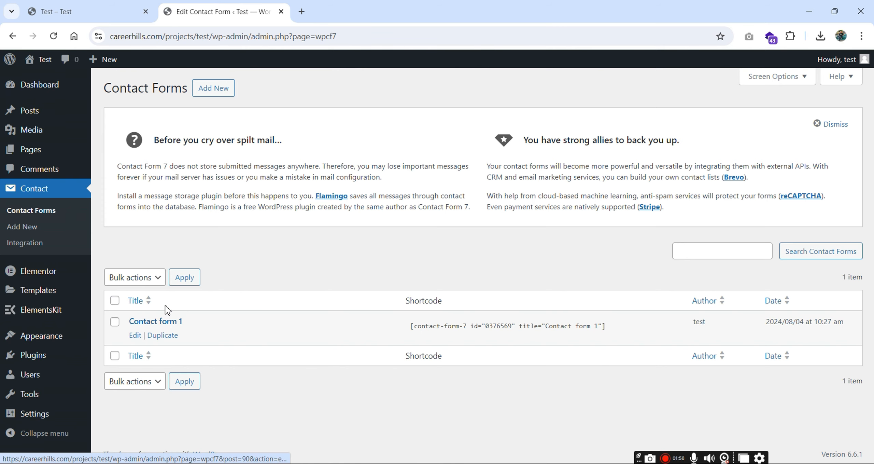
{"action": "left_click", "coordinate": [87, 9]}
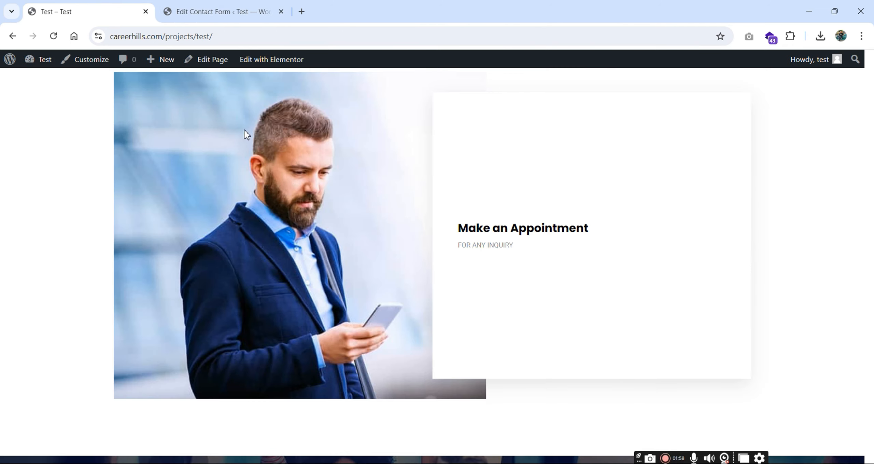
- Open the home page for editing with Elementor in a new browser tab
{"action": "right_click", "coordinate": [263, 60]}
{"action": "left_click", "coordinate": [284, 71]}
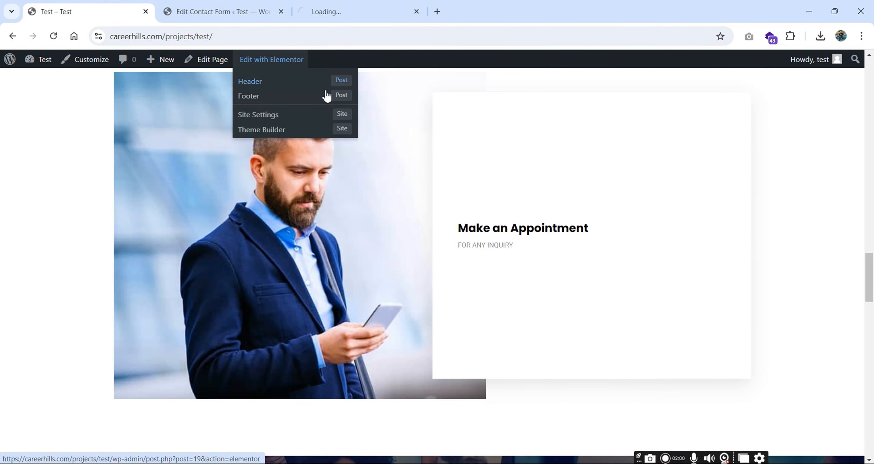
{"action": "left_click", "coordinate": [351, 5]}
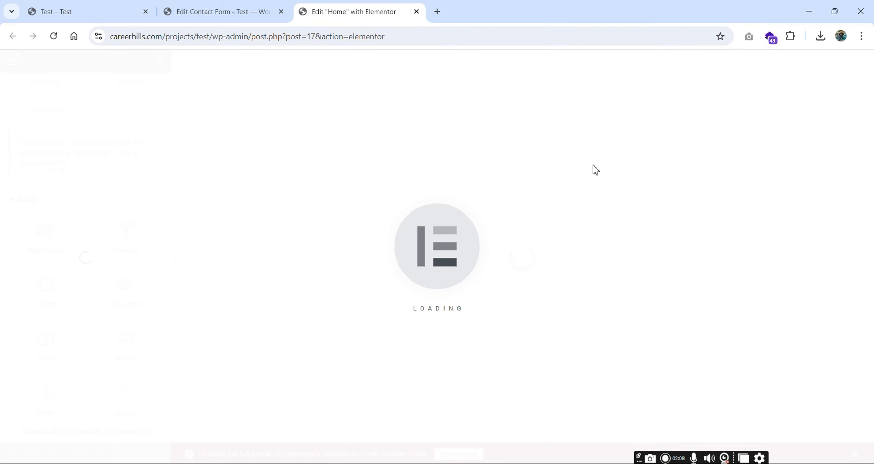
- Delete the empty Shortcode widget below "FOR ANY INQUIRY" in the Make an Appointment section and place a new Shortcode widget there
{"action": "scroll", "coordinate": [562, 220], "scroll_direction": "down", "scroll_amount": 10}
{"action": "scroll", "coordinate": [562, 221], "scroll_direction": "down", "scroll_amount": 15}
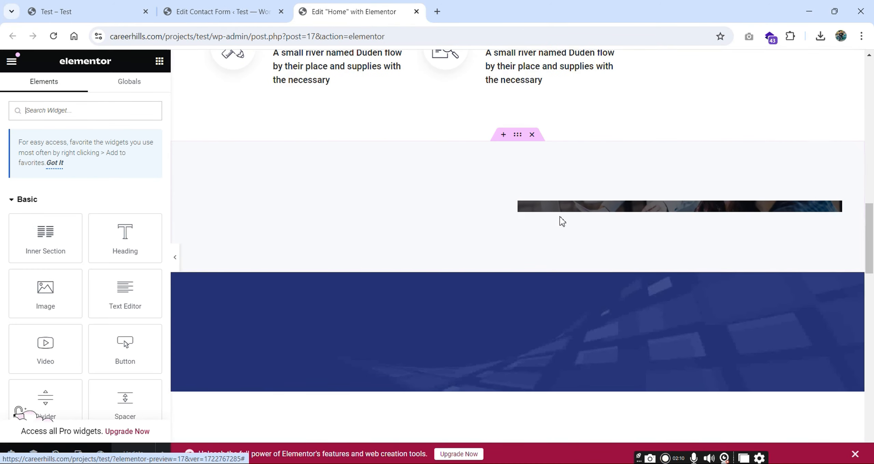
{"action": "scroll", "coordinate": [409, 211], "scroll_direction": "down", "scroll_amount": 8}
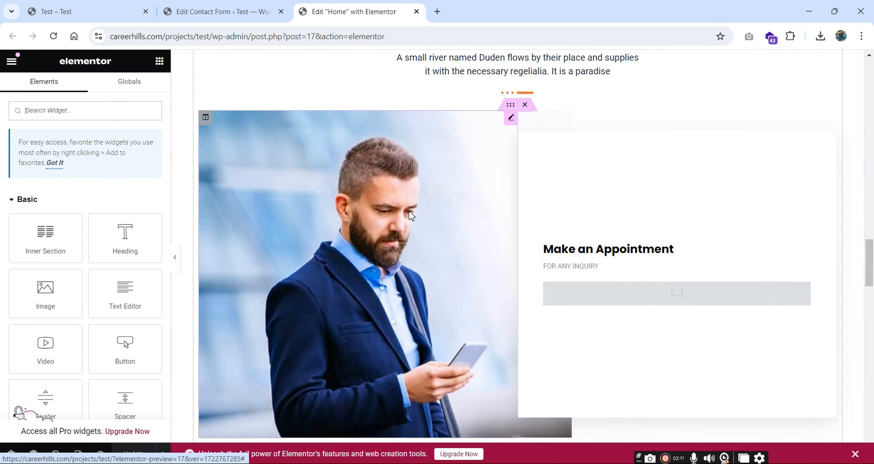
{"action": "scroll", "coordinate": [547, 260], "scroll_direction": "up", "scroll_amount": 20}
{"action": "scroll", "coordinate": [562, 265], "scroll_direction": "down", "scroll_amount": 6}
{"action": "scroll", "coordinate": [563, 265], "scroll_direction": "down", "scroll_amount": 20}
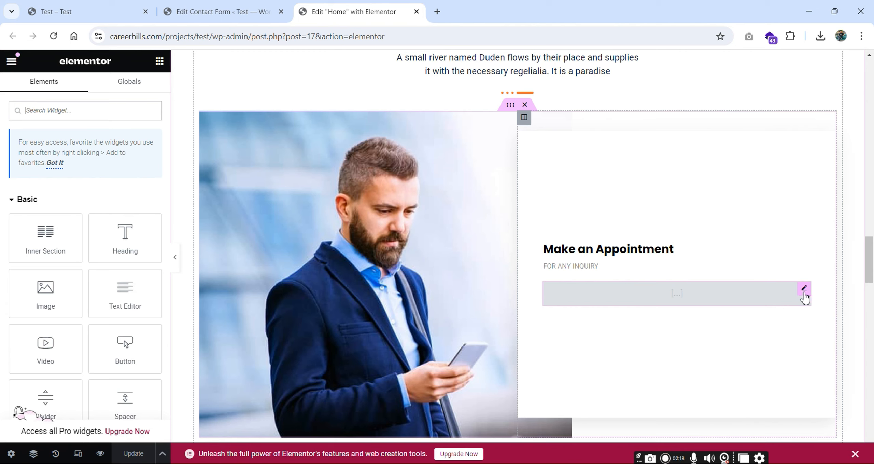
{"action": "left_click", "coordinate": [804, 289]}
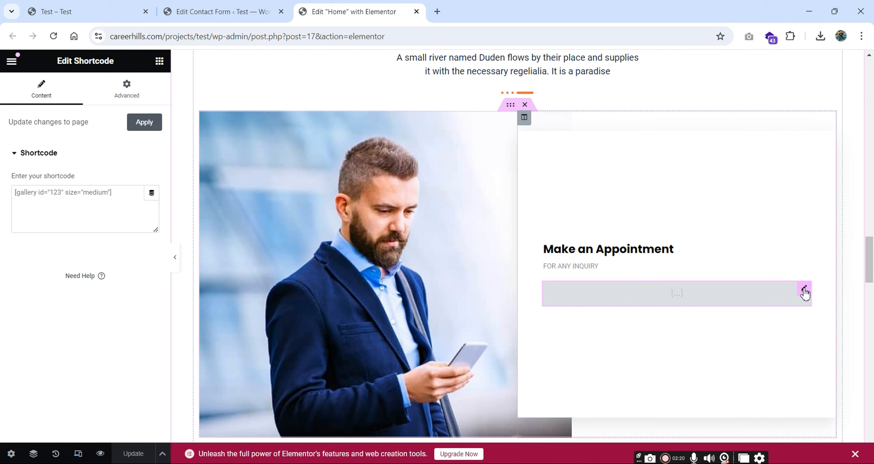
{"action": "right_click", "coordinate": [805, 292]}
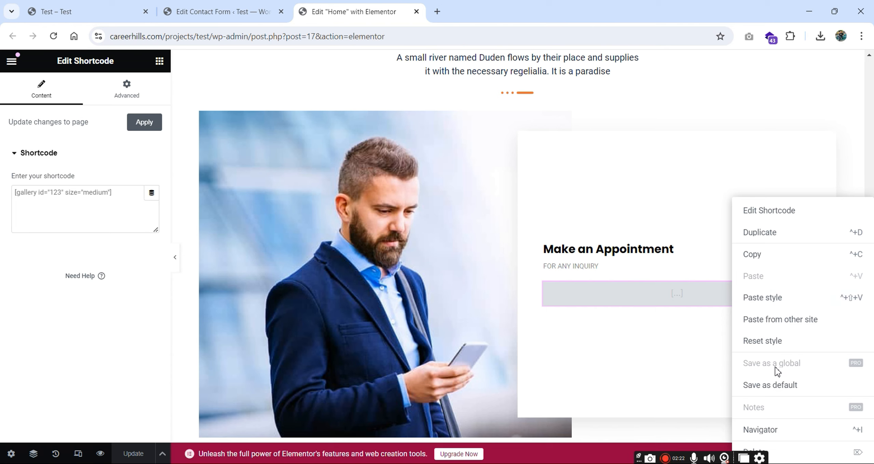
{"action": "left_click", "coordinate": [786, 456]}
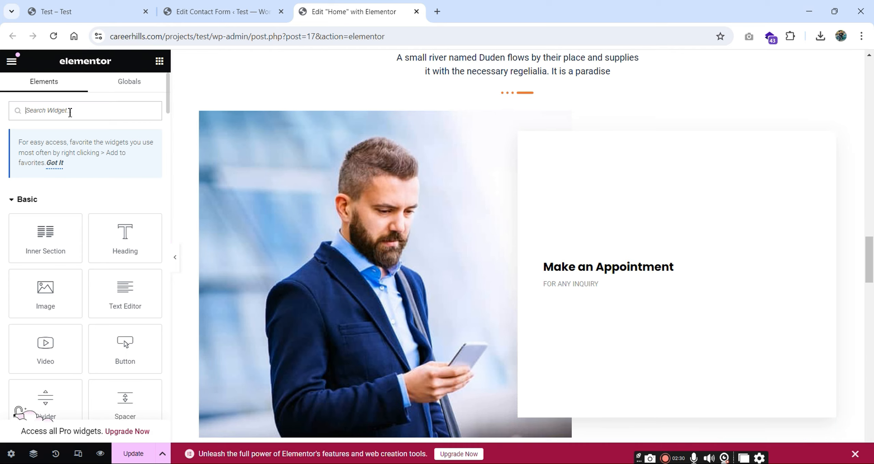
{"action": "type", "text": "short"}
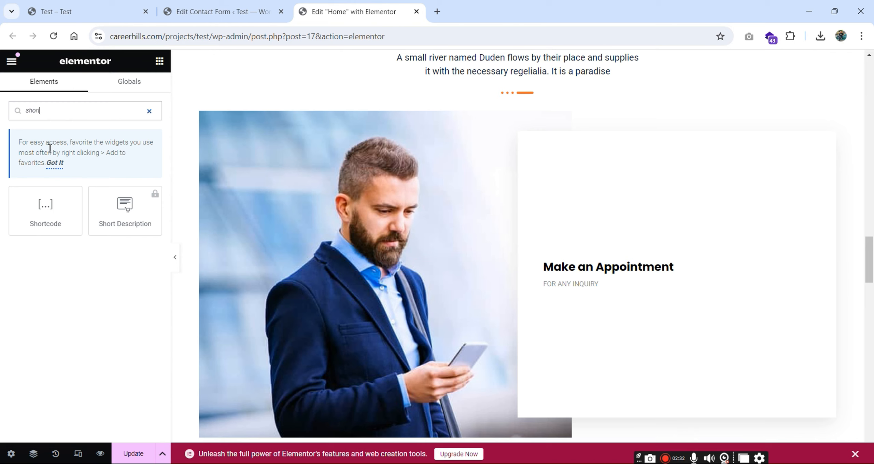
{"action": "left_click_drag", "start_coordinate": [46, 209], "coordinate": [620, 287]}
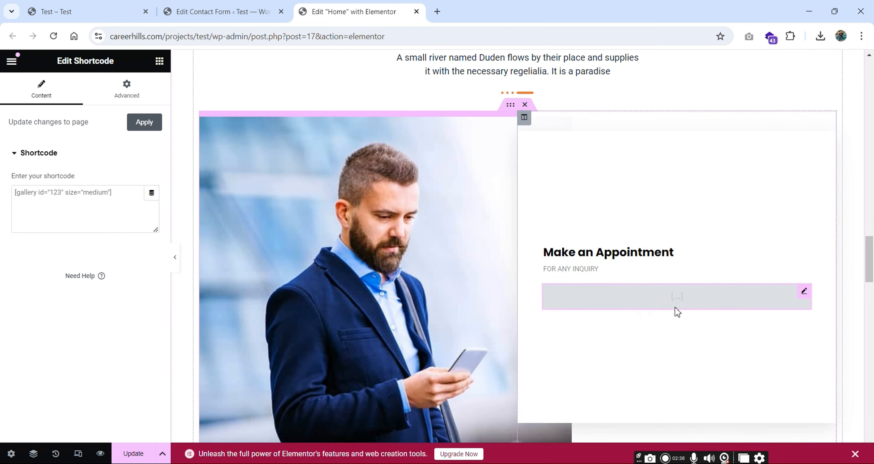
- Copy the full shortcode of Contact form 1 from the contact forms list
{"action": "left_click", "coordinate": [203, 5]}
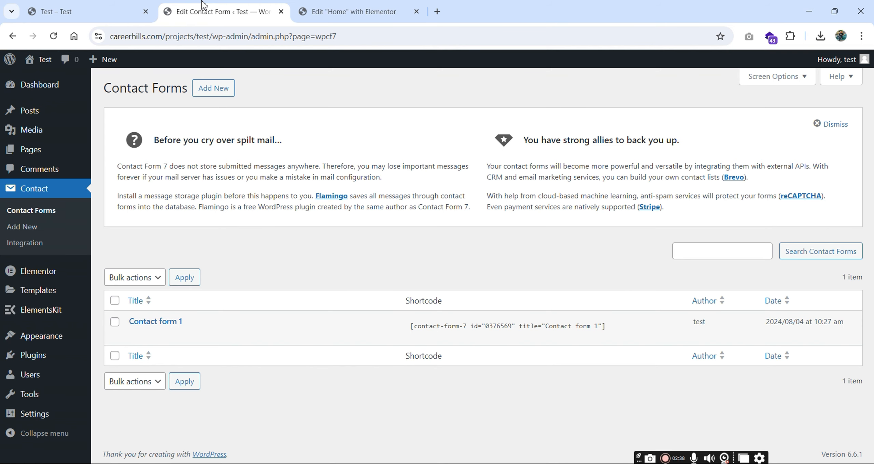
{"action": "left_click", "coordinate": [443, 327]}
{"action": "key", "text": "ctrl+c"}
{"action": "left_click_drag", "start_coordinate": [442, 327], "coordinate": [605, 342]}
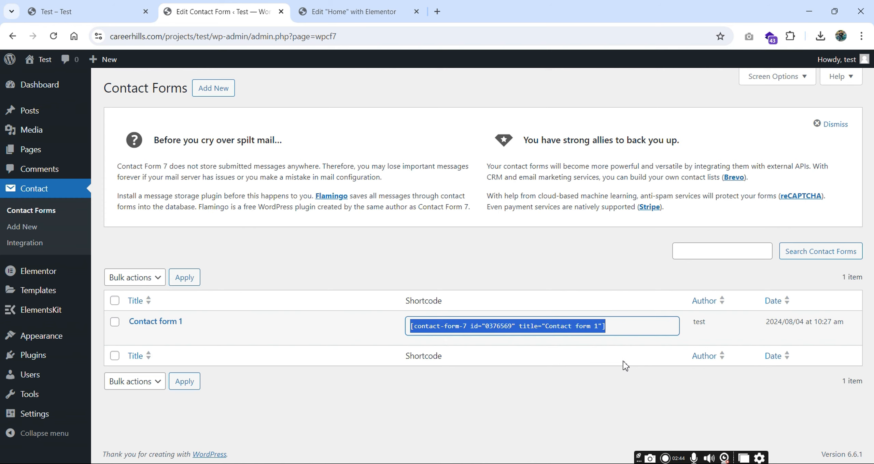
- Enter the shortcode [contact-form-7 id="0376569" title="Contact form 1"] in the new Shortcode widget, apply it and update the Home page
{"action": "left_click", "coordinate": [371, 11]}
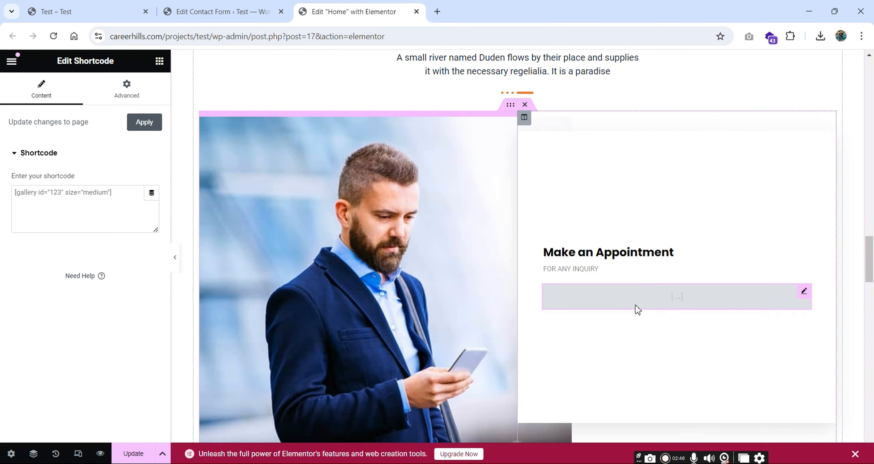
{"action": "left_click", "coordinate": [77, 203]}
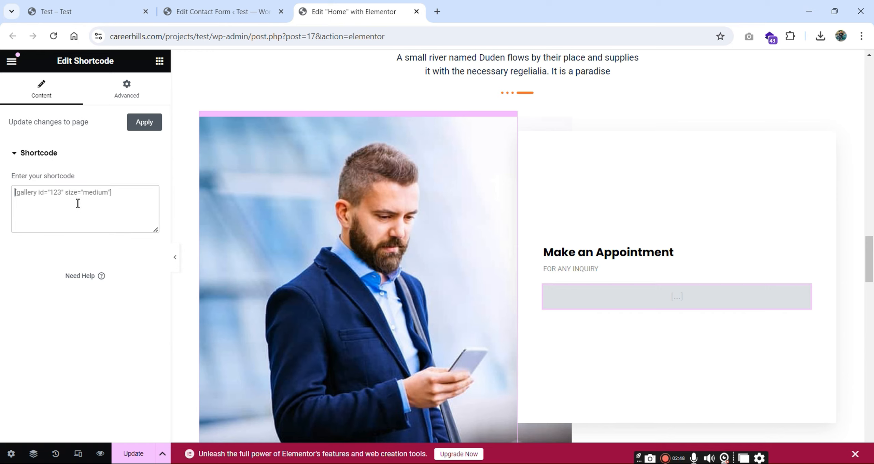
{"action": "key", "text": "ctrl+v"}
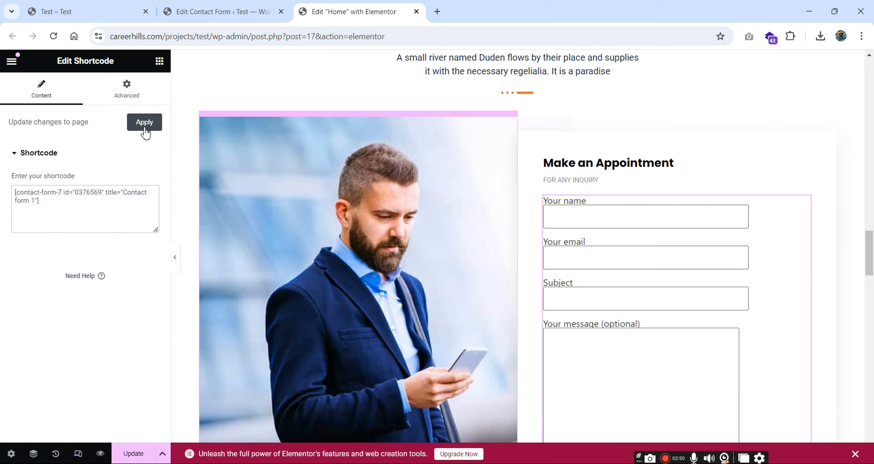
{"action": "left_click", "coordinate": [145, 128]}
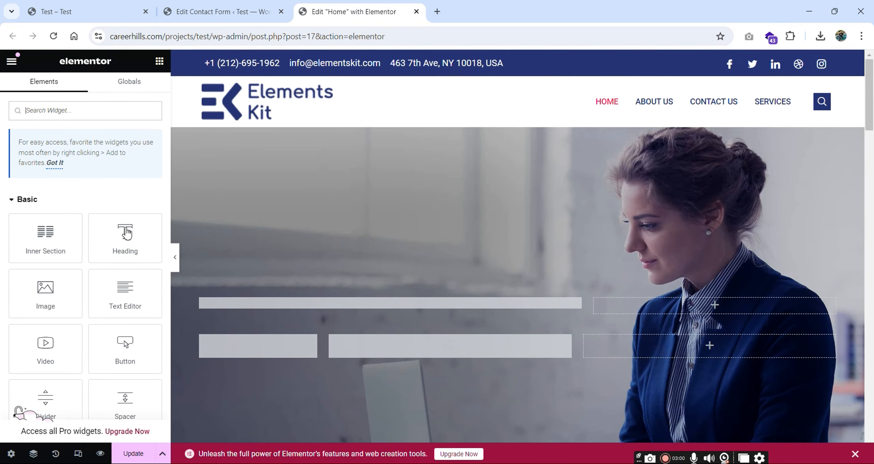
{"action": "scroll", "coordinate": [127, 234], "scroll_direction": "down", "scroll_amount": 3}
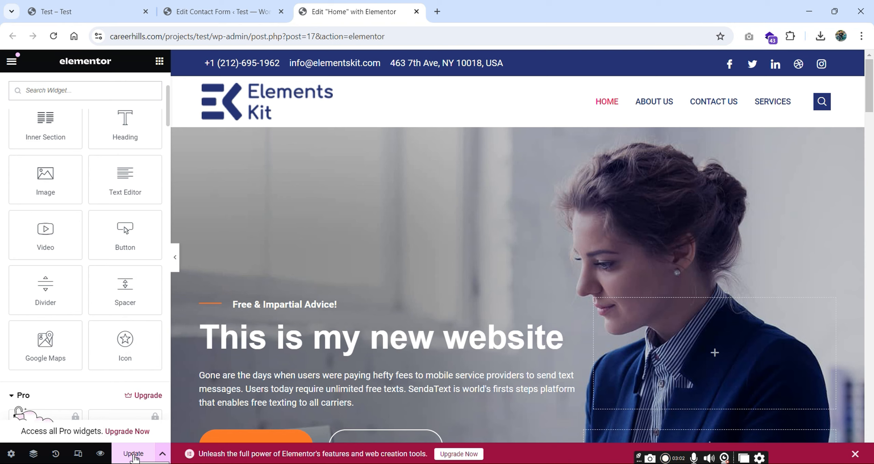
{"action": "left_click", "coordinate": [132, 456]}
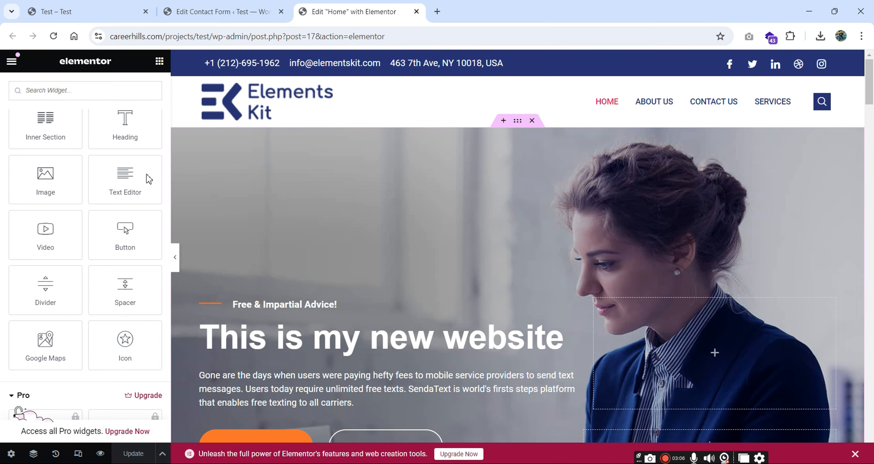
- Reload the live home page and check the contact form in the Make an Appointment section
{"action": "left_click", "coordinate": [81, 10]}
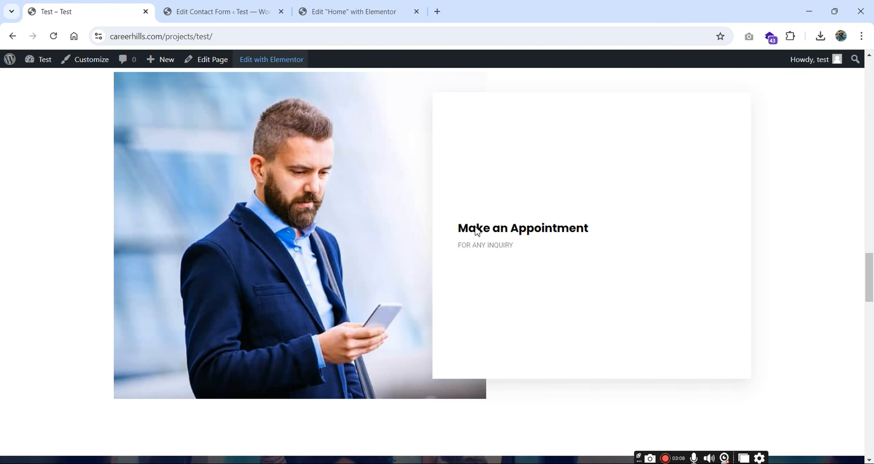
{"action": "left_click", "coordinate": [52, 37]}
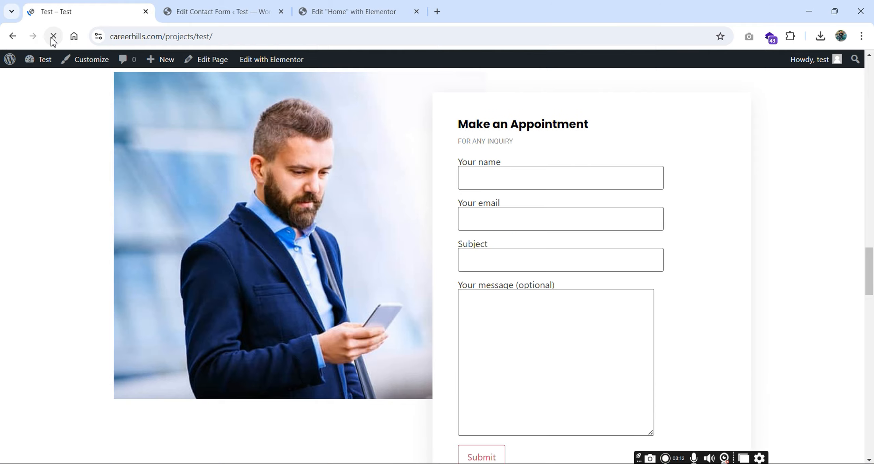
{"action": "scroll", "coordinate": [550, 230], "scroll_direction": "down", "scroll_amount": 3}
{"action": "scroll", "coordinate": [560, 223], "scroll_direction": "up", "scroll_amount": 3}
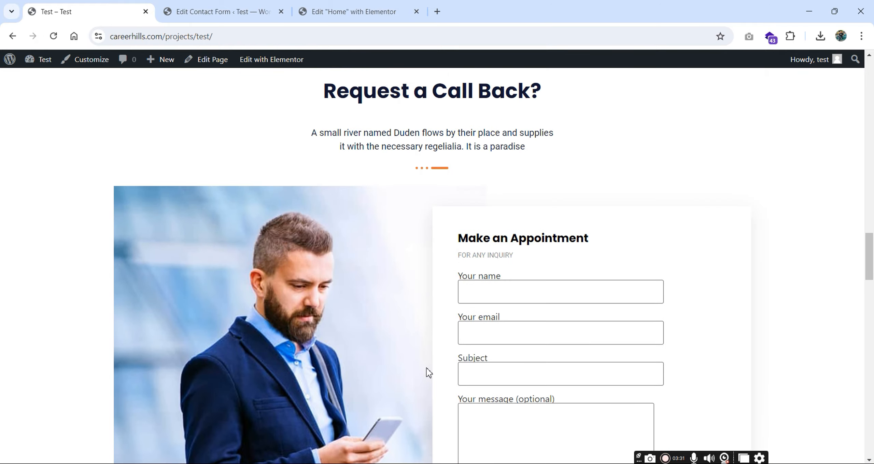
{"action": "scroll", "coordinate": [605, 414], "scroll_direction": "down", "scroll_amount": 3}
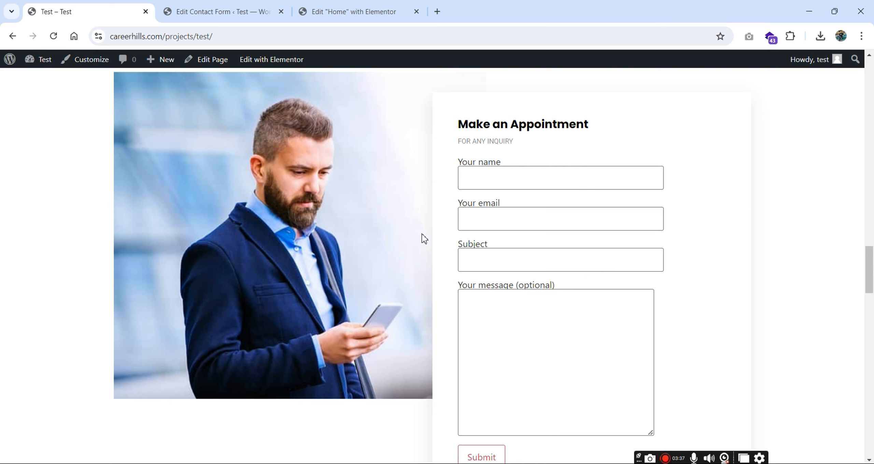
- Open Contact form 1 for editing from the contact forms list and review the fields in its form template
{"action": "left_click", "coordinate": [212, 1]}
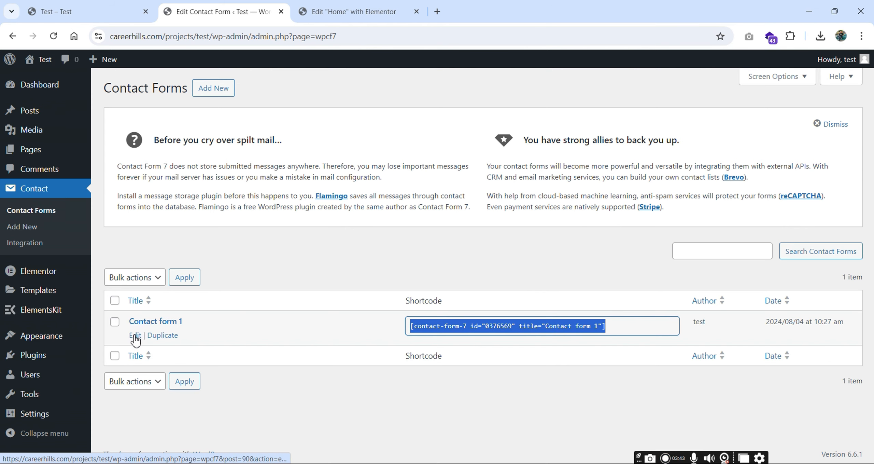
{"action": "left_click", "coordinate": [135, 335]}
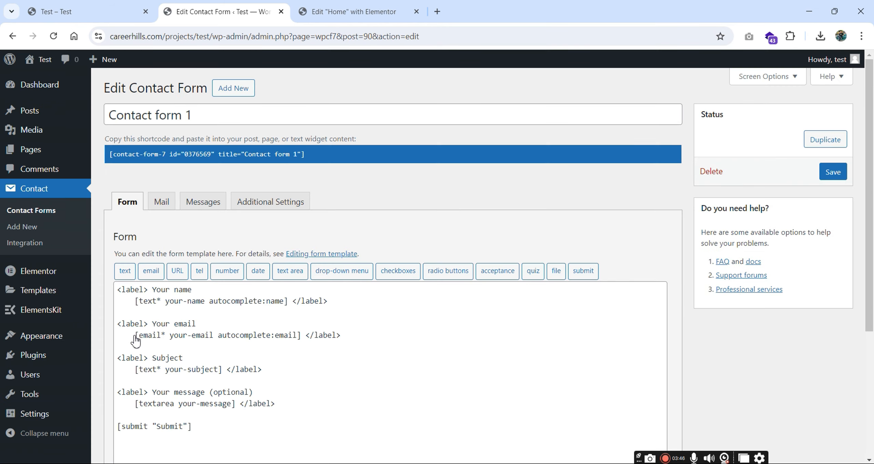
{"action": "scroll", "coordinate": [136, 336], "scroll_direction": "down", "scroll_amount": 5}
{"action": "scroll", "coordinate": [221, 291], "scroll_direction": "up", "scroll_amount": 2}
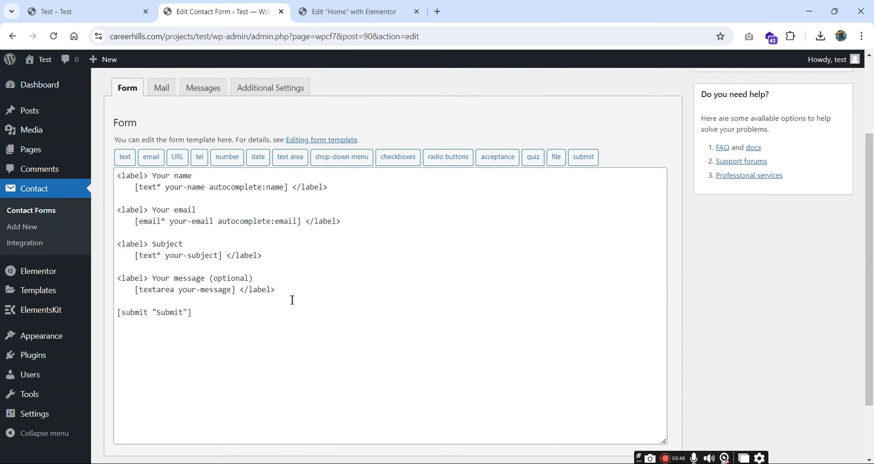
{"action": "left_click_drag", "start_coordinate": [293, 299], "coordinate": [95, 182]}
{"action": "left_click", "coordinate": [204, 340]}
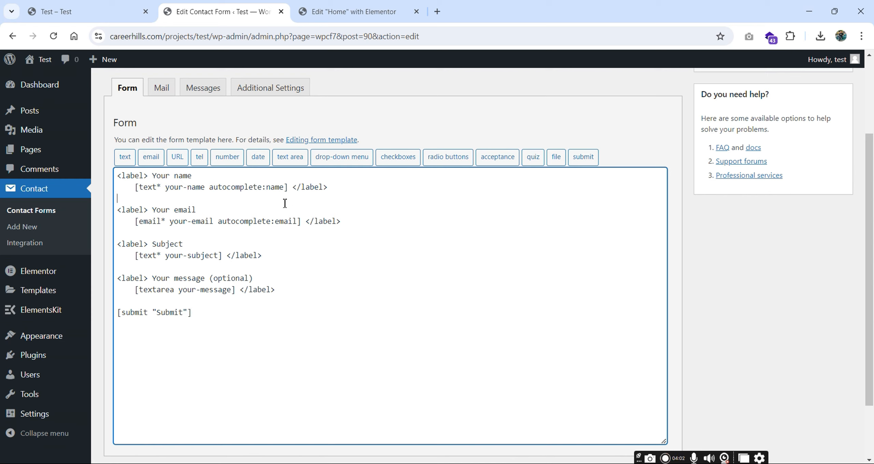
- Insert a required telephone field named phone on its own line between the name and email fields of the form template
{"action": "key", "text": "Return"}
{"action": "key", "text": "Return"}
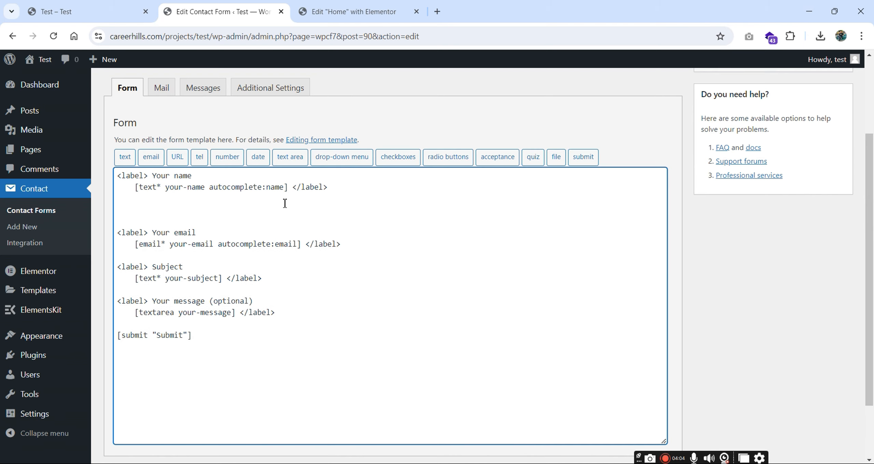
{"action": "left_click", "coordinate": [202, 157]}
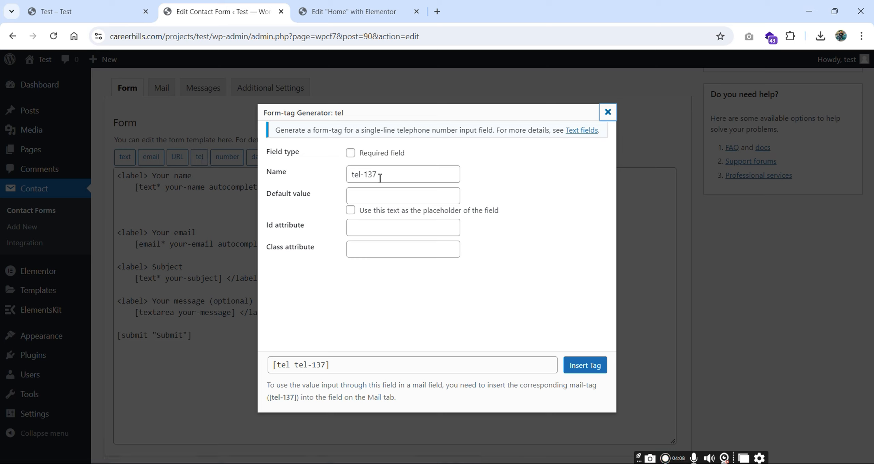
{"action": "left_click", "coordinate": [352, 153]}
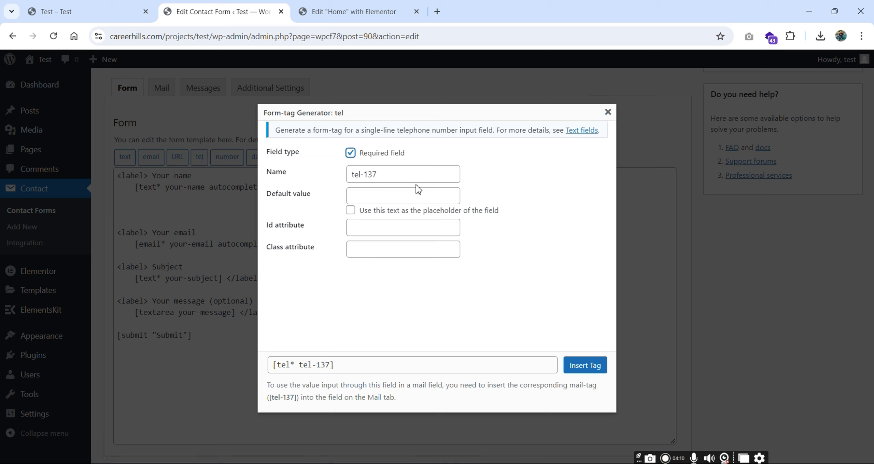
{"action": "left_click_drag", "start_coordinate": [407, 179], "coordinate": [326, 188]}
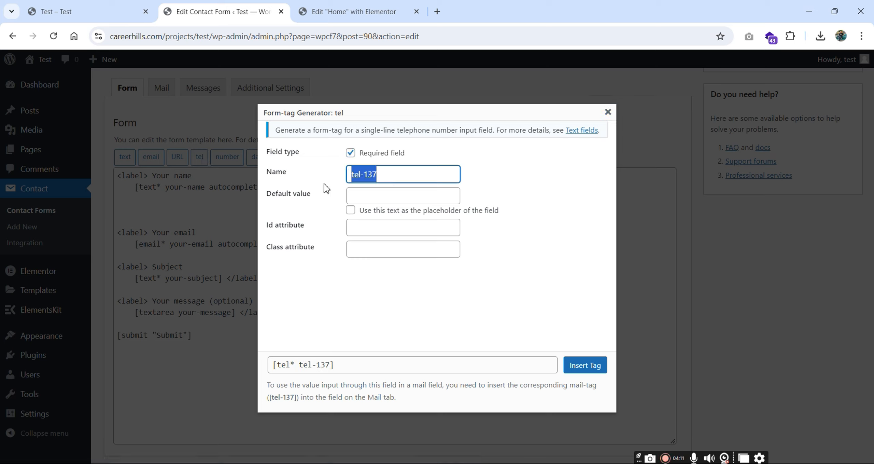
{"action": "type", "text": "phone"}
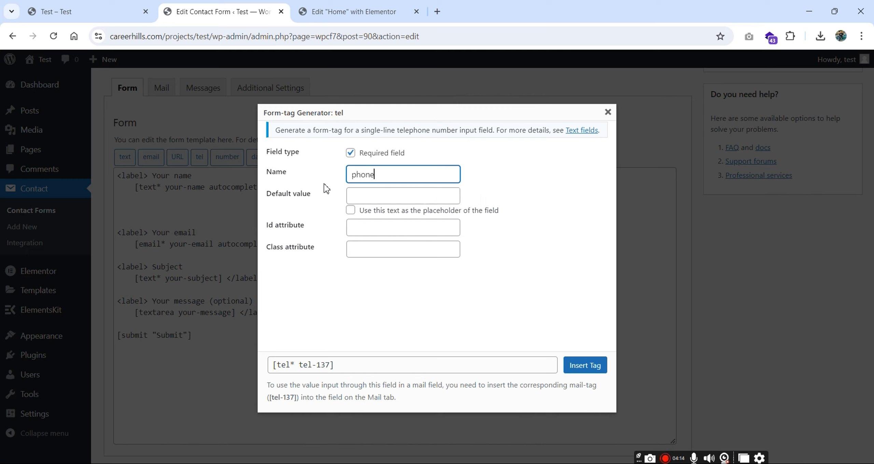
{"action": "left_click_drag", "start_coordinate": [381, 181], "coordinate": [341, 181]}
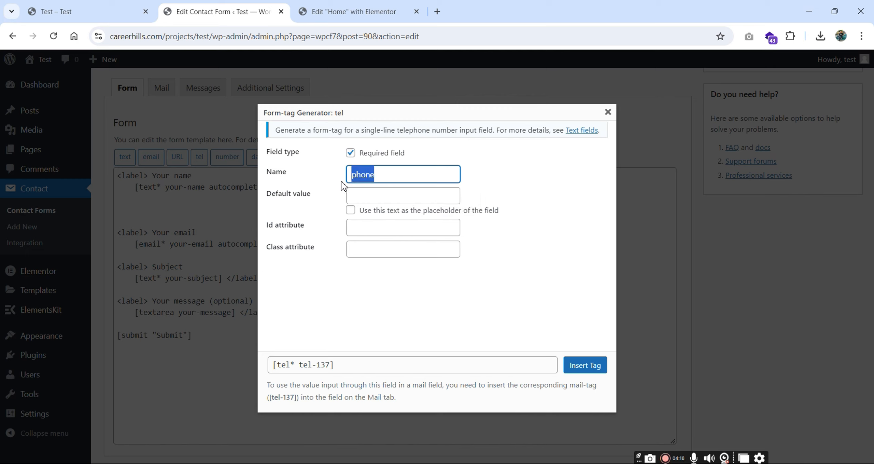
{"action": "left_click", "coordinate": [359, 199]}
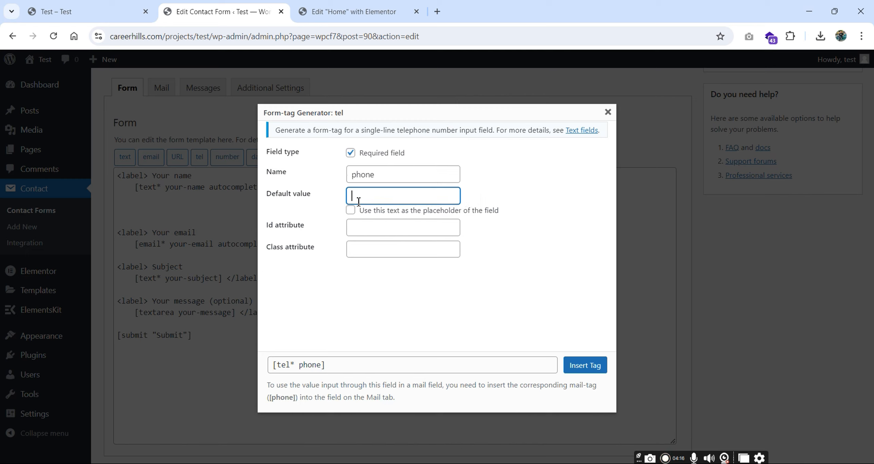
{"action": "left_click", "coordinate": [416, 290]}
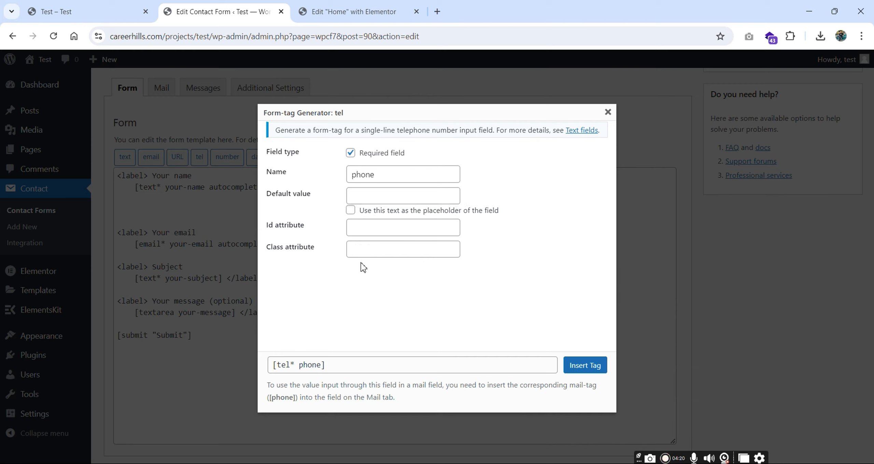
{"action": "left_click", "coordinate": [351, 154]}
{"action": "left_click", "coordinate": [350, 153]}
{"action": "left_click", "coordinate": [297, 367]}
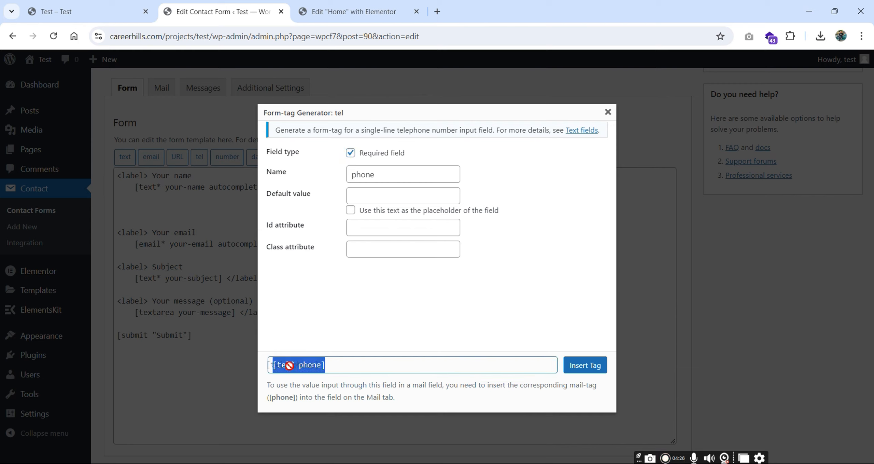
{"action": "left_click", "coordinate": [583, 370]}
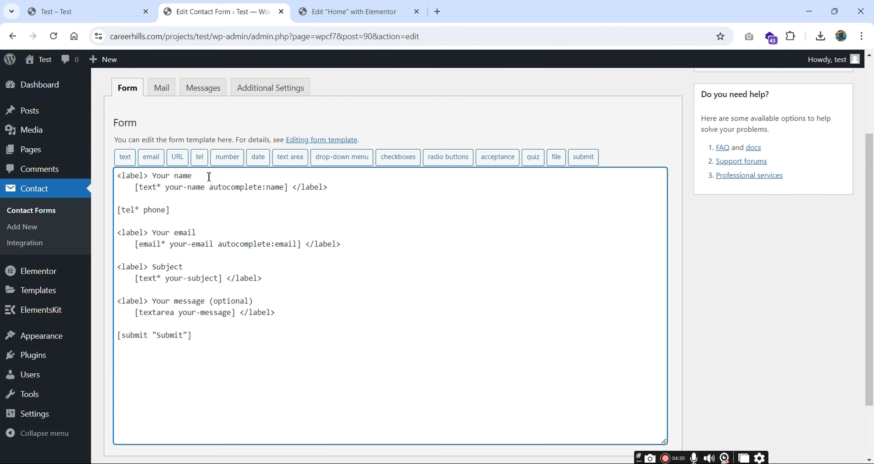
- Copy the "<label> Your name" line to above the [tel* phone] tag and close the new label with </label> after the tag
{"action": "left_click_drag", "start_coordinate": [209, 176], "coordinate": [111, 180]}
{"action": "key", "text": "ctrl+c"}
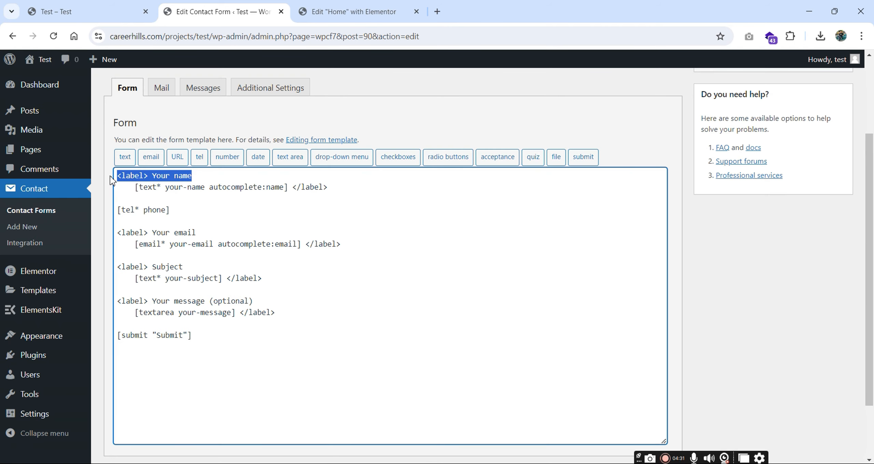
{"action": "left_click", "coordinate": [139, 198]}
{"action": "key", "text": "ctrl+v"}
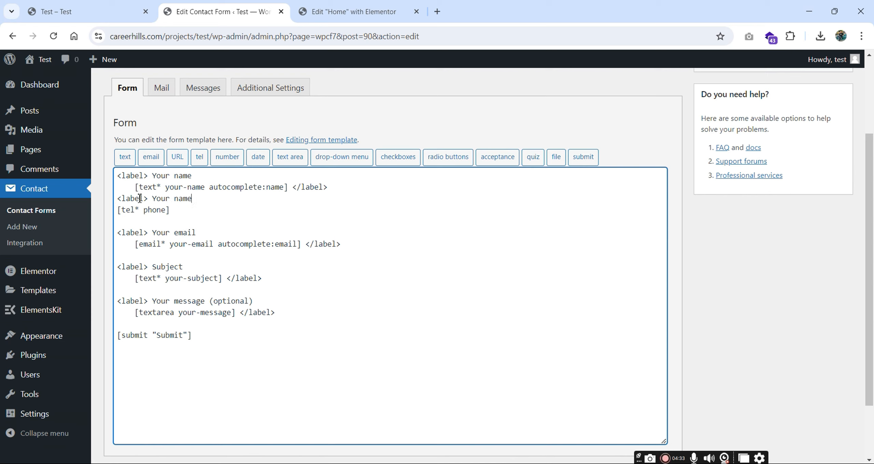
{"action": "left_click", "coordinate": [187, 214]}
{"action": "type", "text": "</label>"}
- Change the telephone field's label text to "Phone Number" and save the contact form
{"action": "left_click_drag", "start_coordinate": [152, 198], "coordinate": [218, 206]}
{"action": "left_click", "coordinate": [218, 206]}
{"action": "left_click_drag", "start_coordinate": [152, 198], "coordinate": [213, 198]}
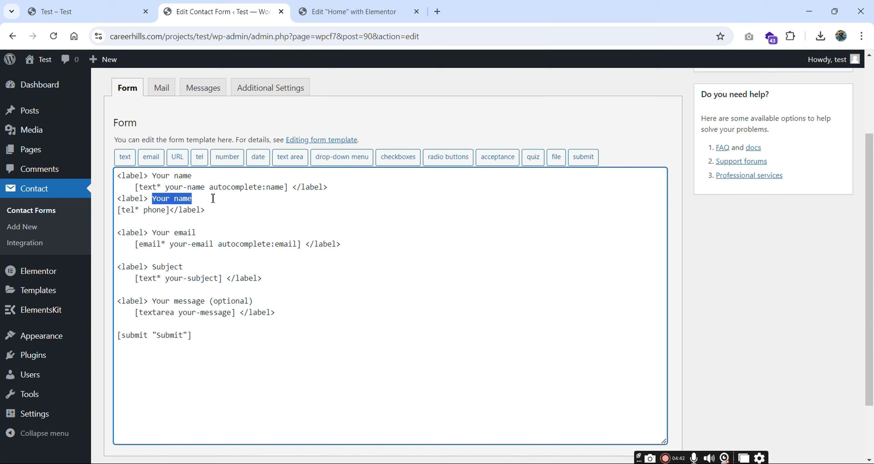
{"action": "type", "text": "Ph"}
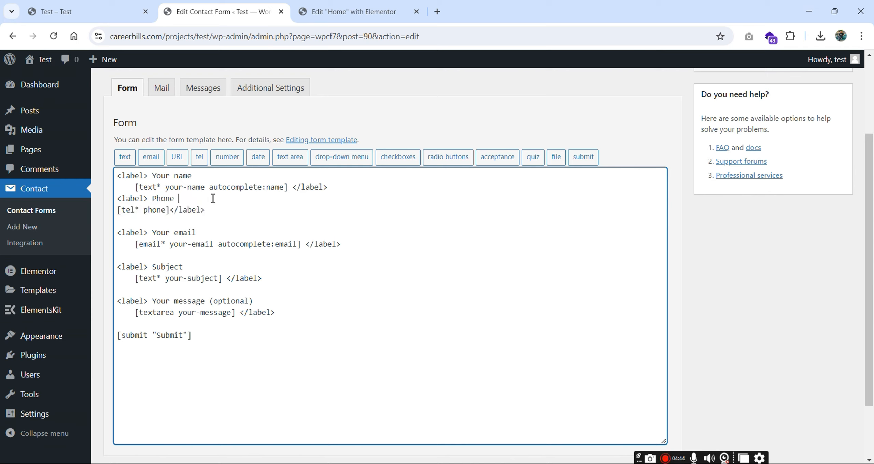
{"action": "type", "text": "one NUmber"}
{"action": "left_click_drag", "start_coordinate": [183, 198], "coordinate": [230, 199]}
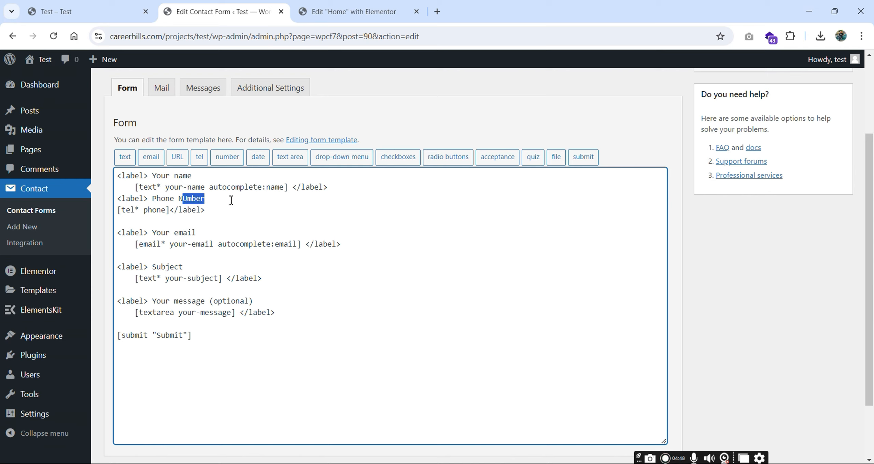
{"action": "type", "text": "umber"}
{"action": "scroll", "coordinate": [556, 294], "scroll_direction": "down", "scroll_amount": 2}
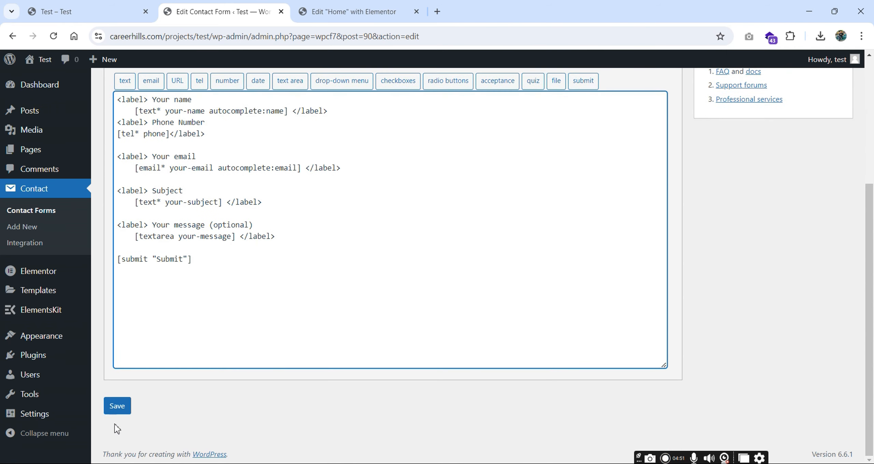
{"action": "left_click", "coordinate": [117, 407]}
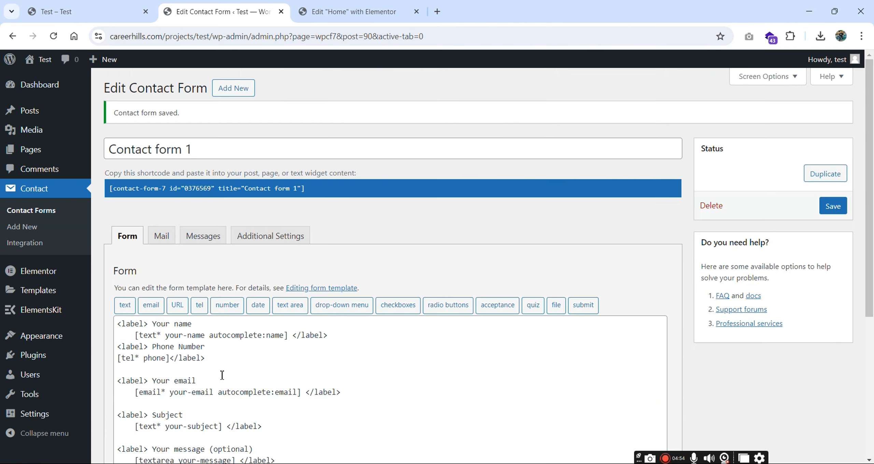
- Wrap the whole form template in a div, with <div> above the first label and </div> below the submit tag
{"action": "scroll", "coordinate": [234, 370], "scroll_direction": "down", "scroll_amount": 5}
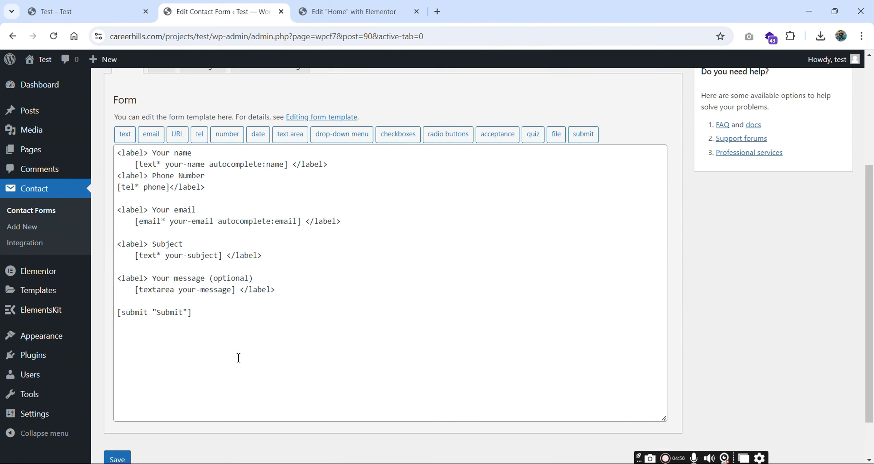
{"action": "scroll", "coordinate": [238, 357], "scroll_direction": "up", "scroll_amount": 3}
{"action": "left_click", "coordinate": [118, 270]}
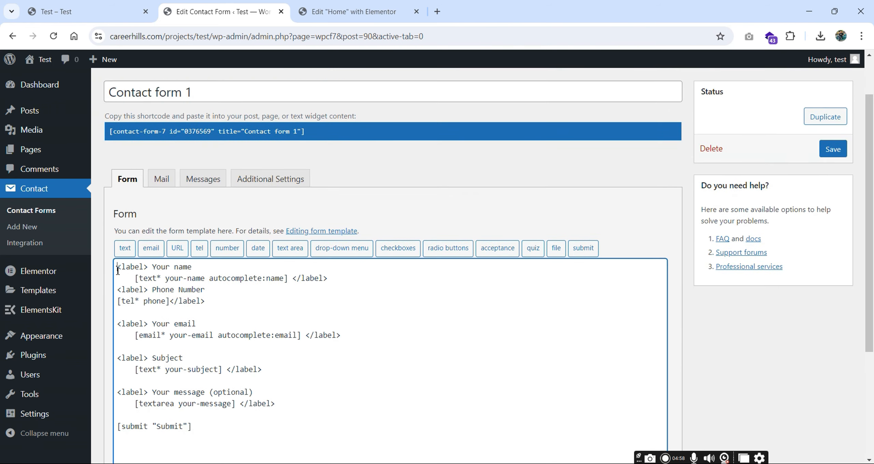
{"action": "key", "text": "Return"}
{"action": "key", "text": "Return"}
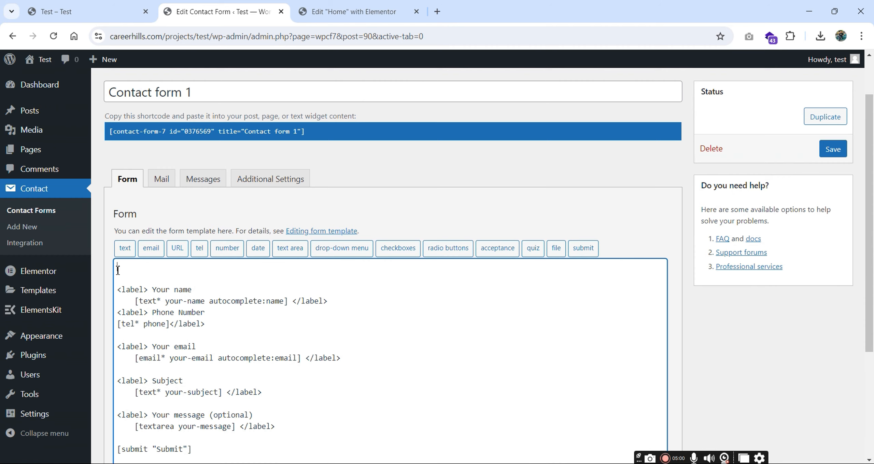
{"action": "type", "text": "<div>"}
{"action": "scroll", "coordinate": [118, 270], "scroll_direction": "down", "scroll_amount": 3}
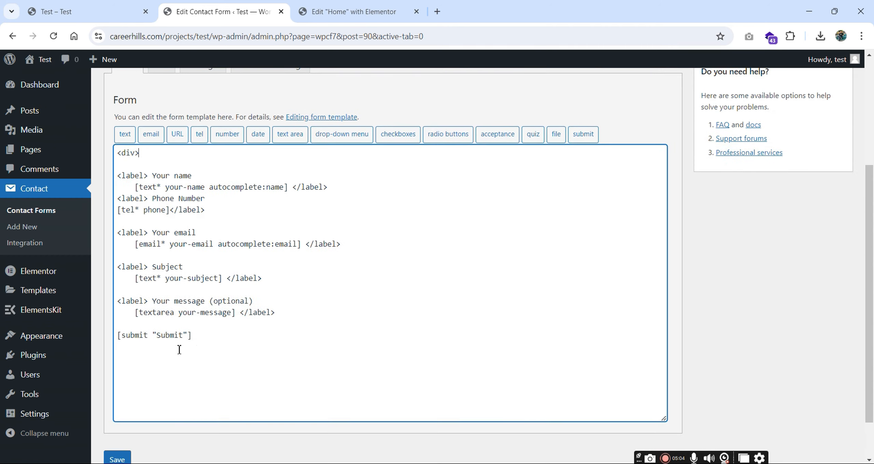
{"action": "left_click", "coordinate": [219, 345]}
{"action": "type", "text": "</div>"}
{"action": "key", "text": "ctrl+s"}
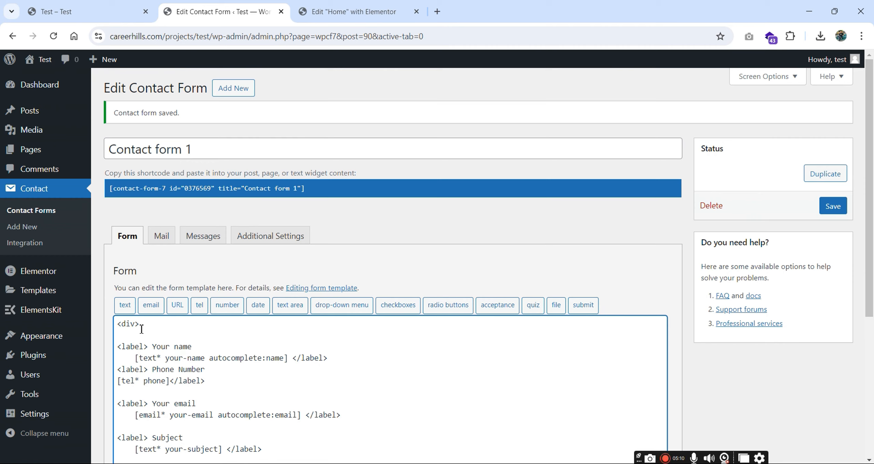
- Add class="contact-form-7" to the opening div tag of the form template and save the contact form
{"action": "type", "text": "class"}
{"action": "type", "text": "=\"\""}
{"action": "type", "text": "contact"}
{"action": "type", "text": "-form"}
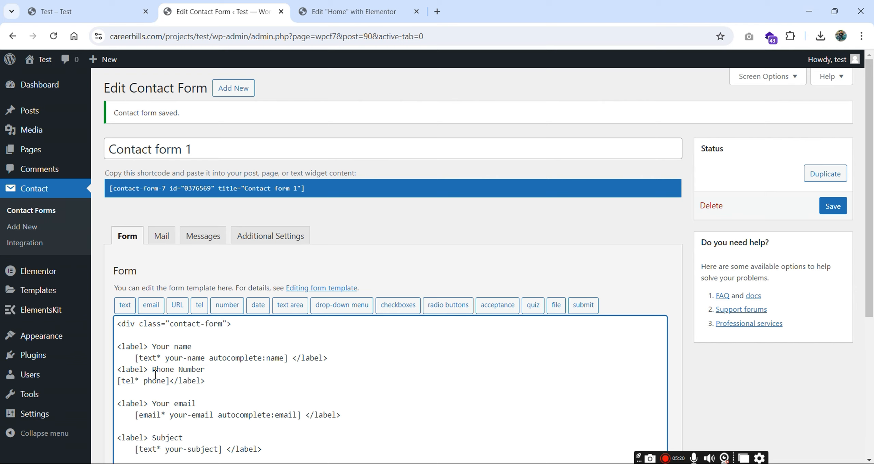
{"action": "type", "text": "-7"}
{"action": "scroll", "coordinate": [171, 375], "scroll_direction": "down", "scroll_amount": 5}
{"action": "left_click", "coordinate": [127, 407]}
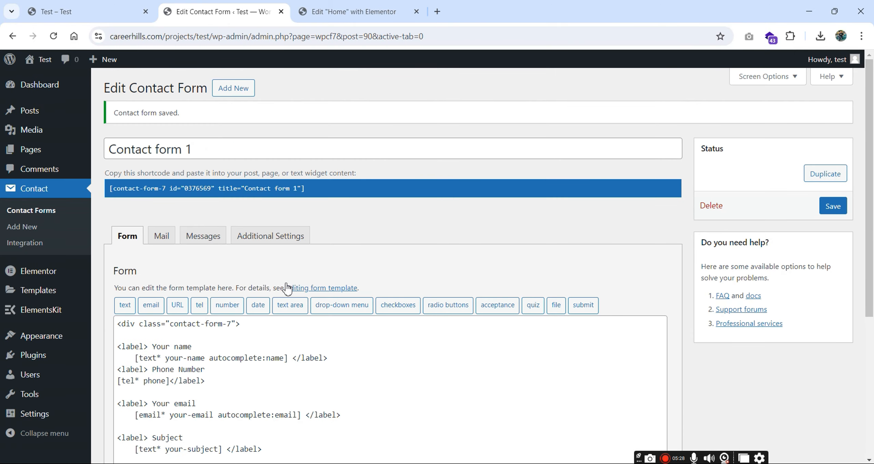
- Reload the live home page and check the Phone Number field in the Make an Appointment form
{"action": "left_click", "coordinate": [68, 12]}
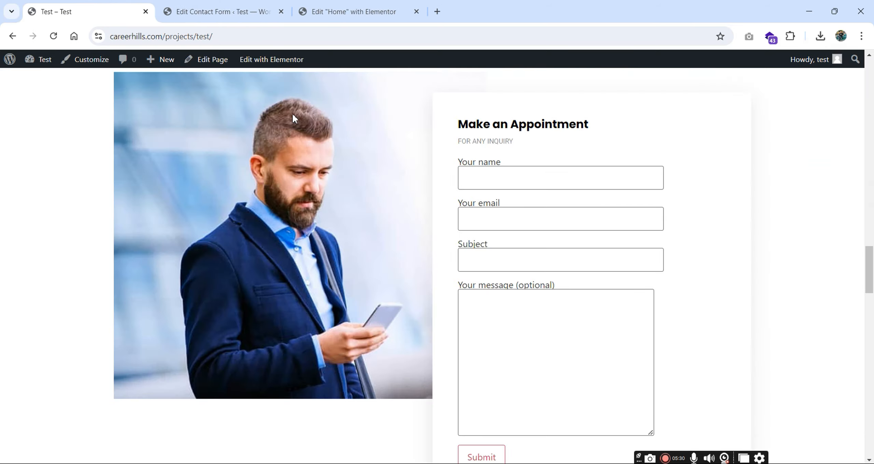
{"action": "scroll", "coordinate": [528, 277], "scroll_direction": "down", "scroll_amount": 4}
{"action": "scroll", "coordinate": [528, 278], "scroll_direction": "up", "scroll_amount": 4}
{"action": "left_click", "coordinate": [53, 36]}
{"action": "left_click_drag", "start_coordinate": [456, 195], "coordinate": [553, 201]}
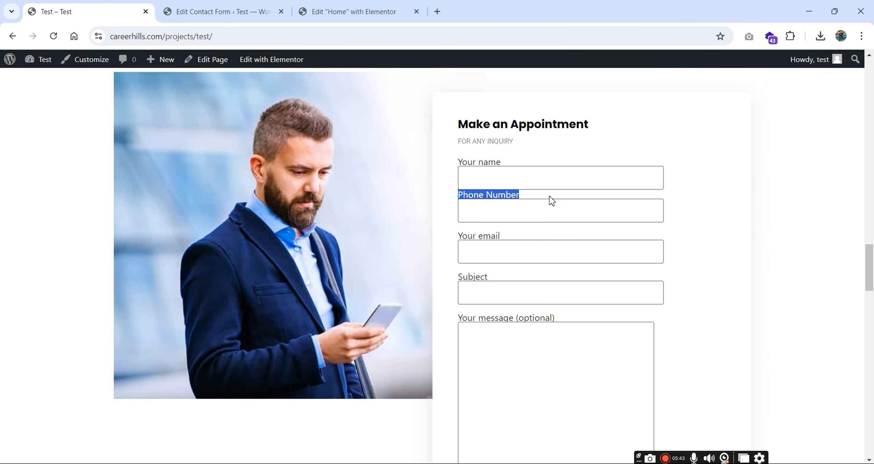
{"action": "left_click", "coordinate": [448, 235]}
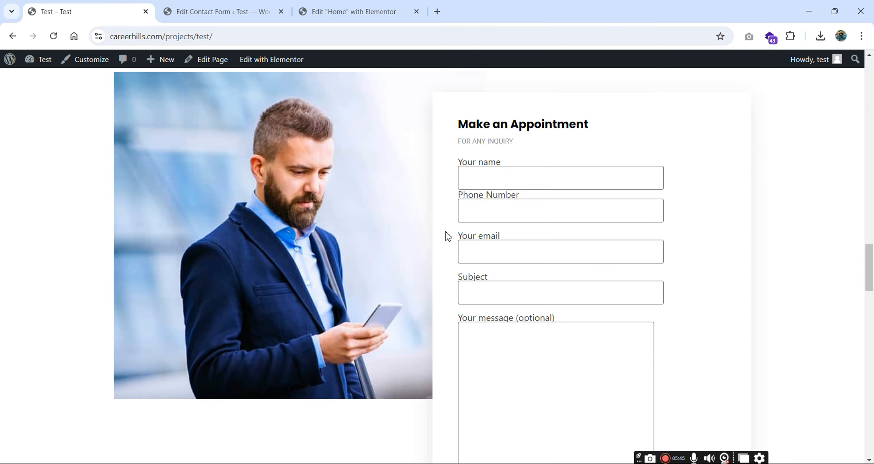
- Insert a blank line between the Your name and Phone Number labels in the form template and save the contact form
{"action": "left_click_drag", "start_coordinate": [455, 195], "coordinate": [543, 202]}
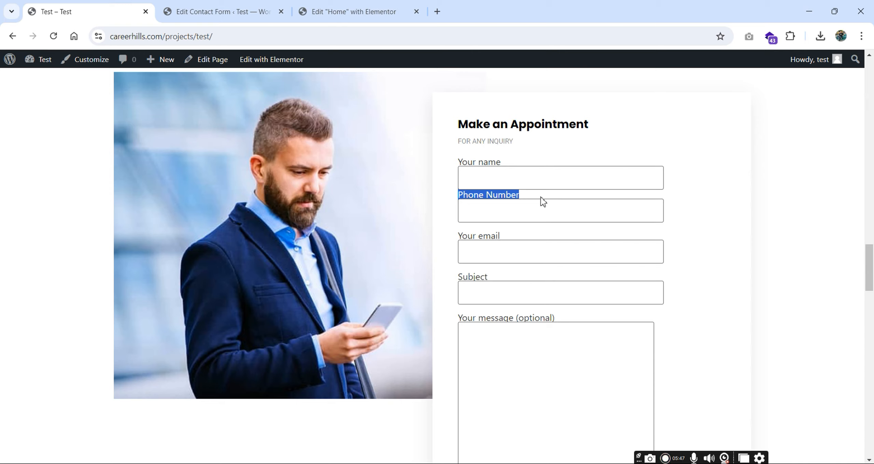
{"action": "left_click", "coordinate": [544, 204]}
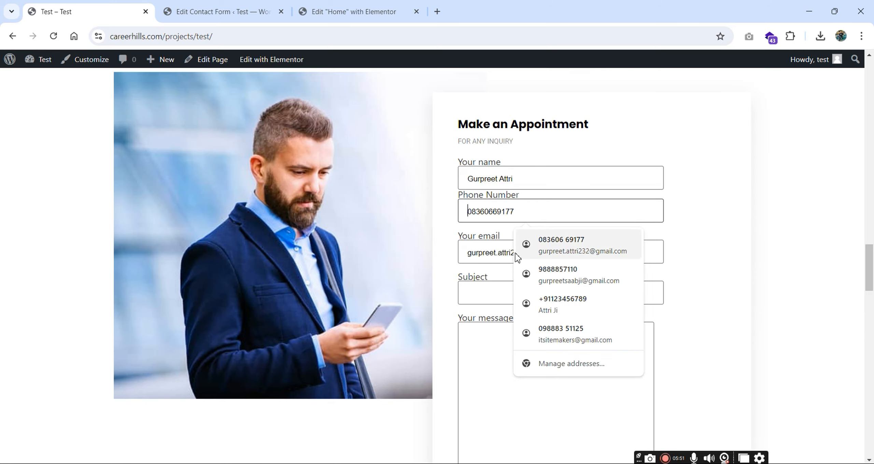
{"action": "left_click", "coordinate": [231, 17]}
{"action": "scroll", "coordinate": [283, 312], "scroll_direction": "down", "scroll_amount": 3}
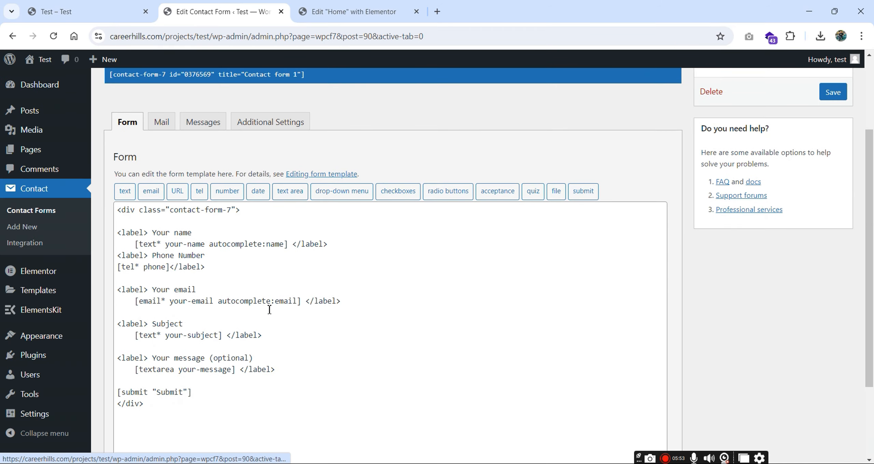
{"action": "left_click", "coordinate": [333, 248]}
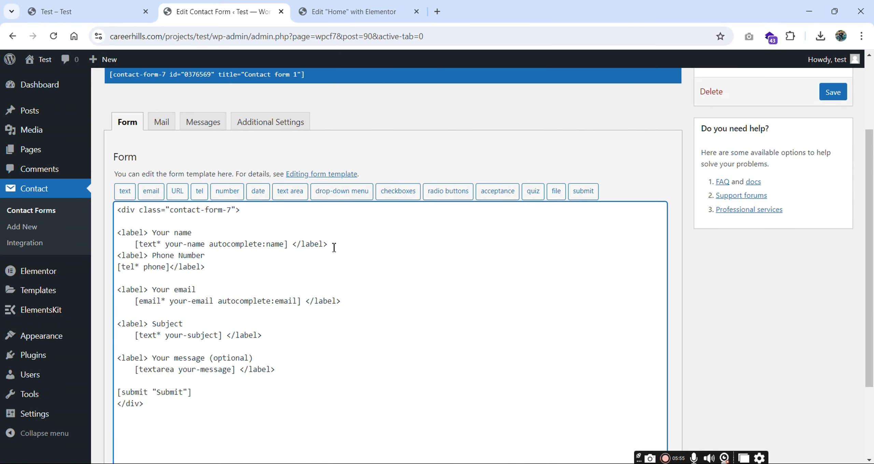
{"action": "key", "text": "Return"}
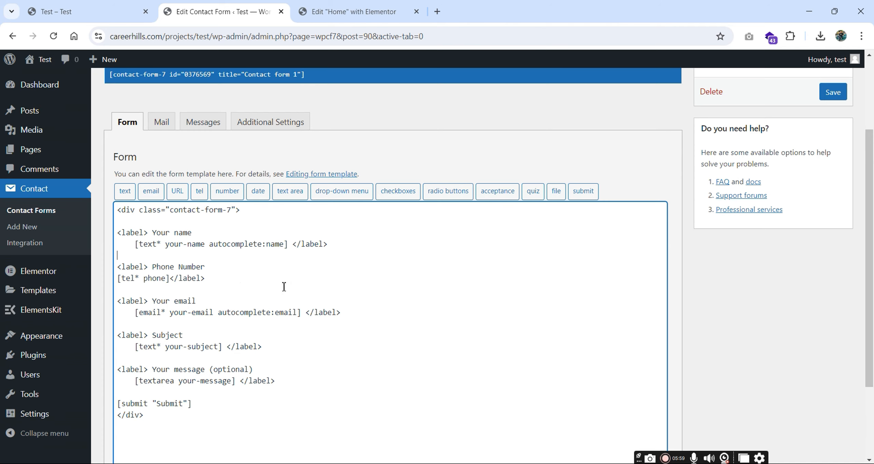
{"action": "left_click", "coordinate": [830, 96]}
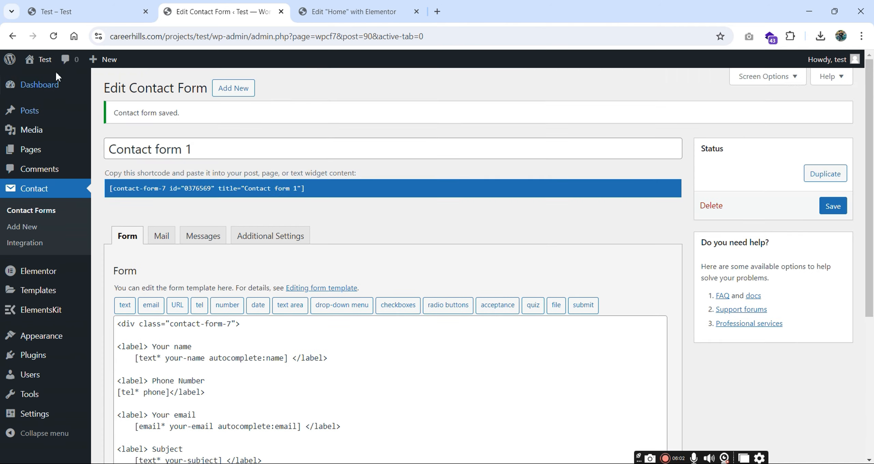
- Reload the live home page and inspect the Your name input of the Make an Appointment form in the developer tools
{"action": "left_click", "coordinate": [80, 12]}
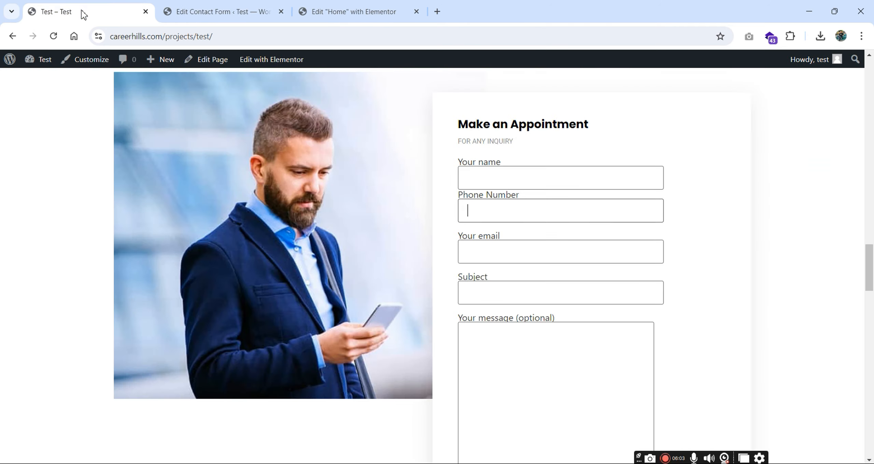
{"action": "left_click", "coordinate": [54, 36]}
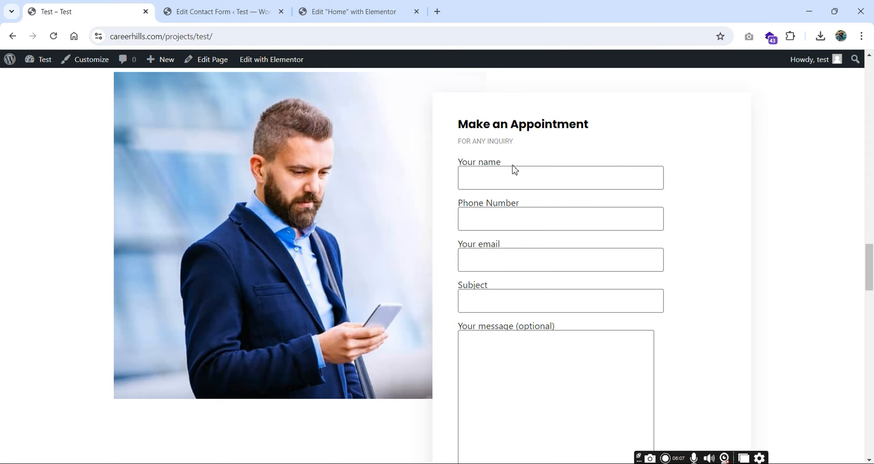
{"action": "right_click", "coordinate": [492, 152]}
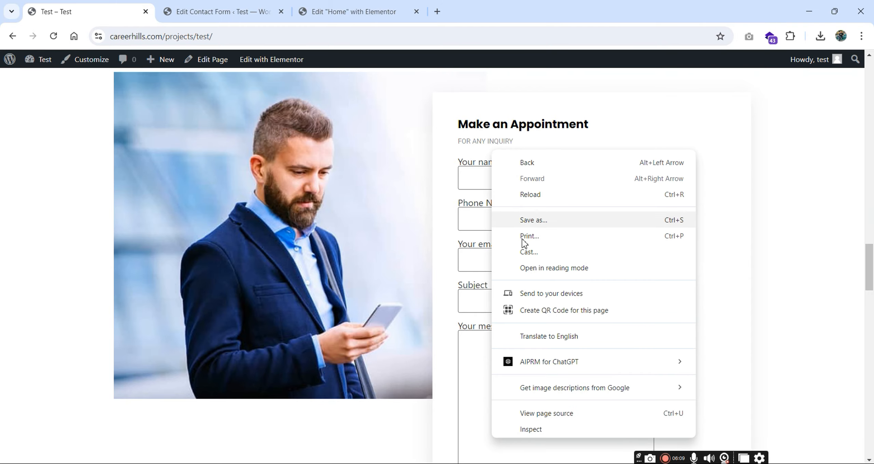
{"action": "left_click", "coordinate": [554, 426]}
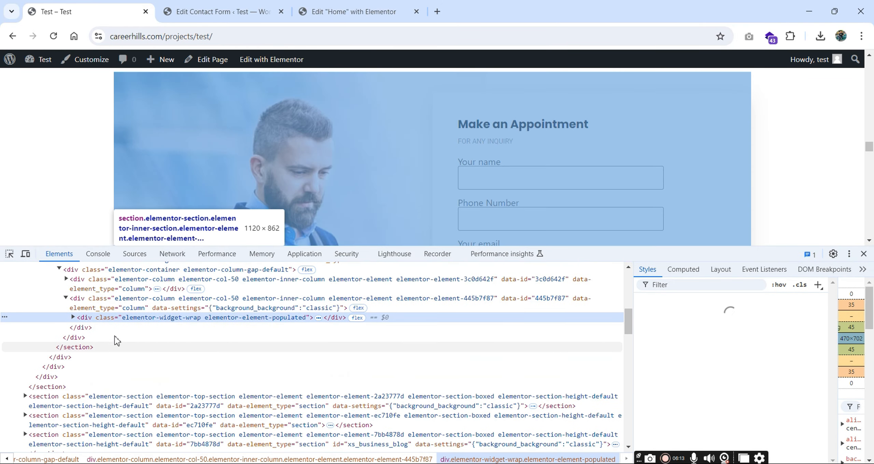
{"action": "left_click", "coordinate": [73, 317]}
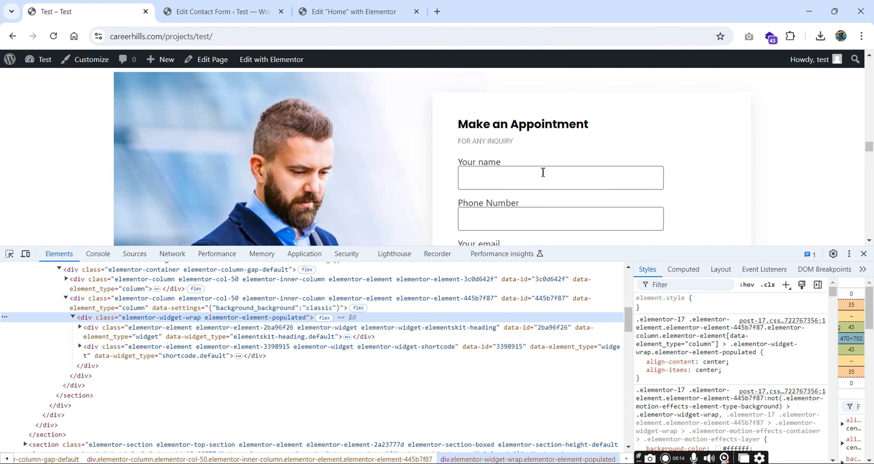
{"action": "left_click", "coordinate": [9, 254]}
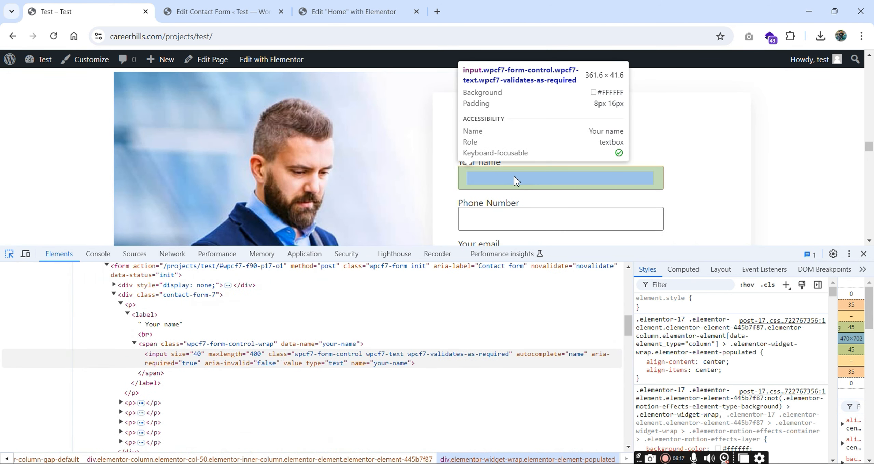
{"action": "left_click", "coordinate": [509, 178]}
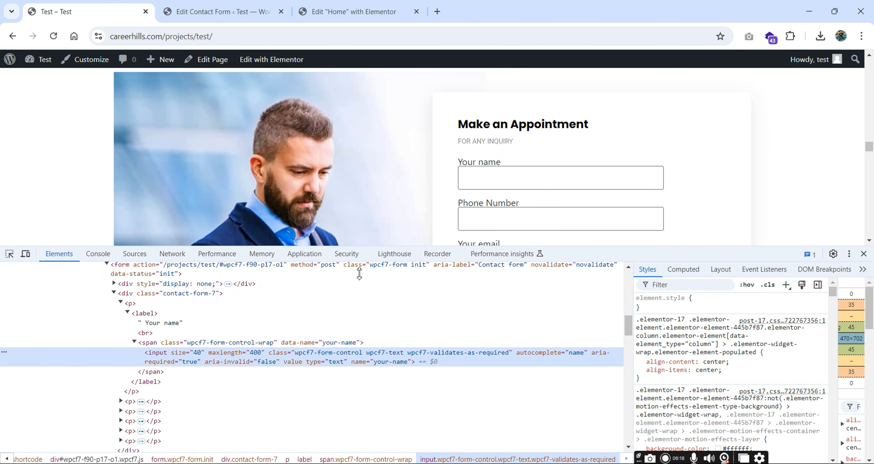
- Try a new .contact-form-7 style rule on the form's wrapper div in the inspector, with background #f5f5f5
{"action": "left_click", "coordinate": [193, 295]}
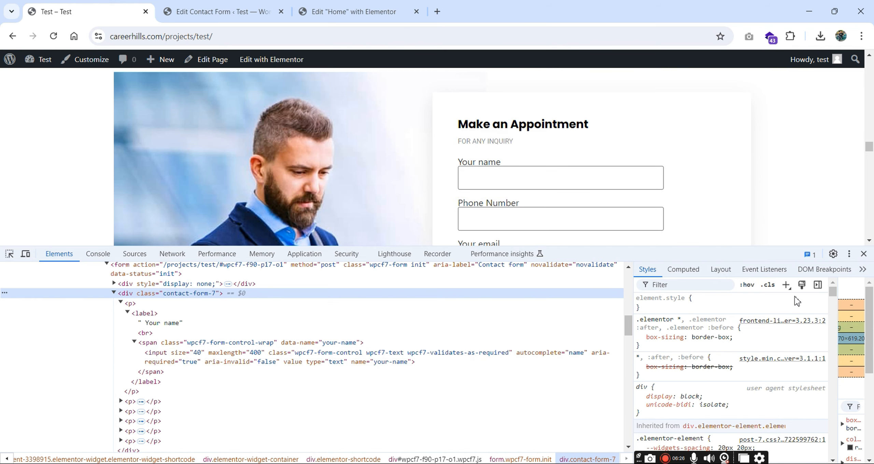
{"action": "left_click", "coordinate": [787, 287]}
{"action": "left_click", "coordinate": [709, 327]}
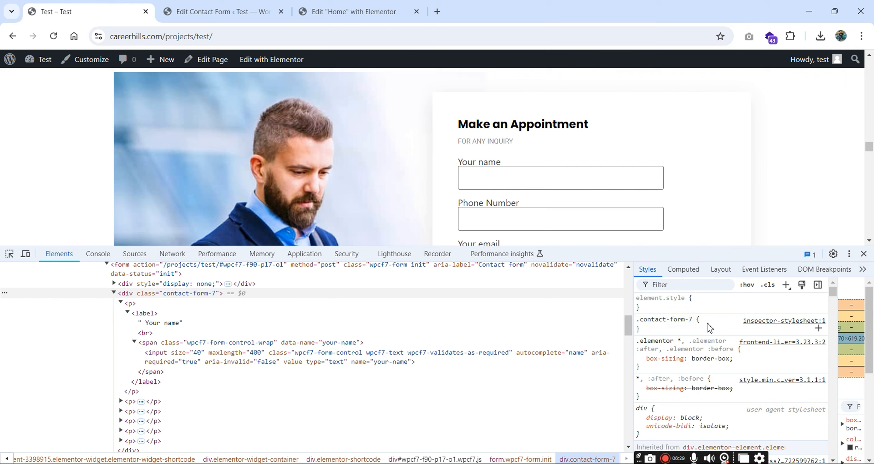
{"action": "left_click", "coordinate": [704, 323]}
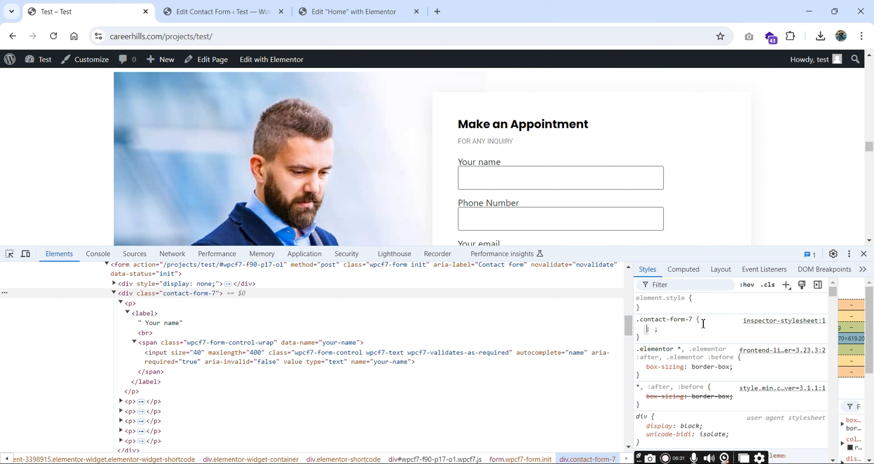
{"action": "type", "text": "background"}
{"action": "key", "text": "Tab"}
{"action": "type", "text": "#f5f5f5"}
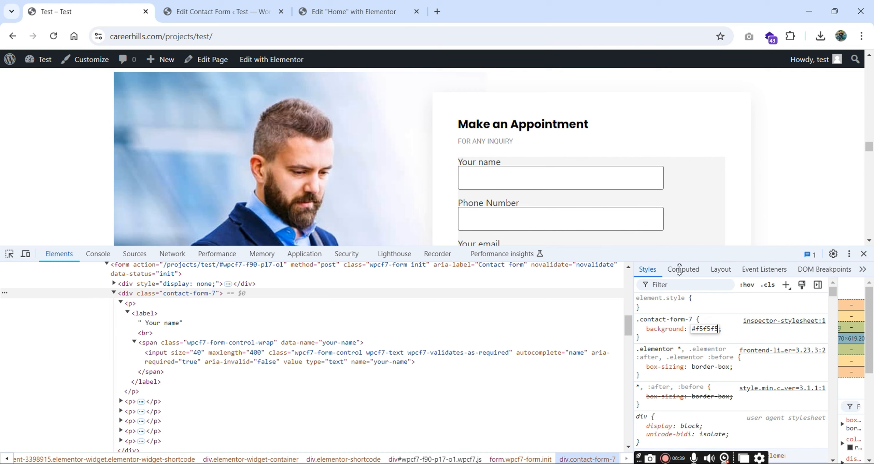
{"action": "left_click", "coordinate": [734, 331]}
{"action": "left_click", "coordinate": [735, 331]}
{"action": "left_click", "coordinate": [740, 332]}
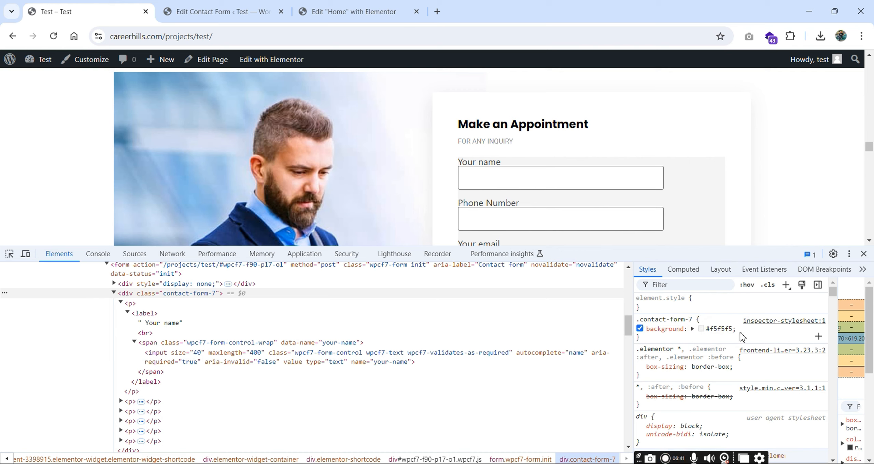
- Try a padding of 20px in the .contact-form-7 rule in the inspector
{"action": "left_click", "coordinate": [740, 332]}
{"action": "type", "text": "padding"}
{"action": "key", "text": "Tab"}
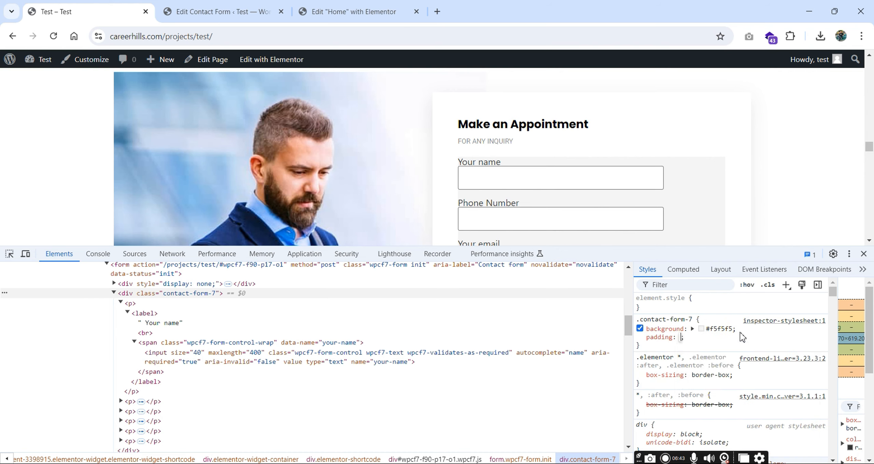
{"action": "type", "text": "10px"}
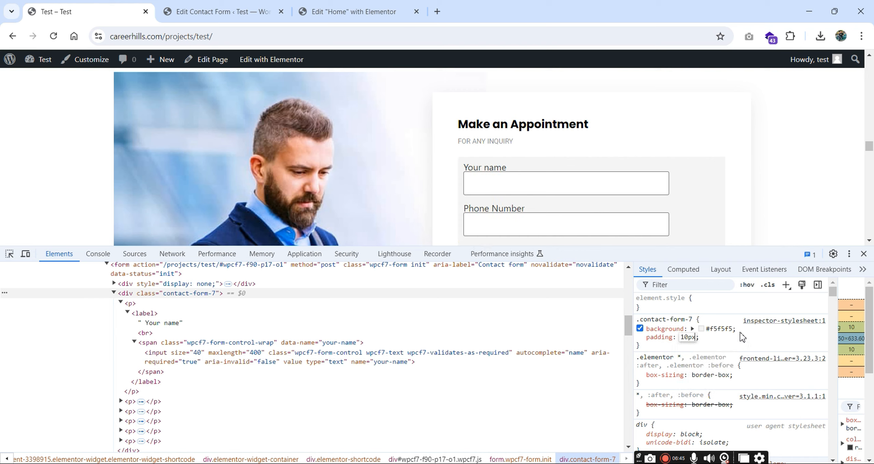
{"action": "key", "text": "Up"}
{"action": "key", "text": "Up"}
{"action": "key", "text": "Up"}
{"action": "key", "text": "Up"}
{"action": "key", "text": "Up"}
{"action": "key", "text": "Up"}
{"action": "key", "text": "Up"}
{"action": "key", "text": "Up"}
{"action": "key", "text": "Up"}
{"action": "key", "text": "Up"}
{"action": "key", "text": "Up"}
{"action": "key", "text": "Up"}
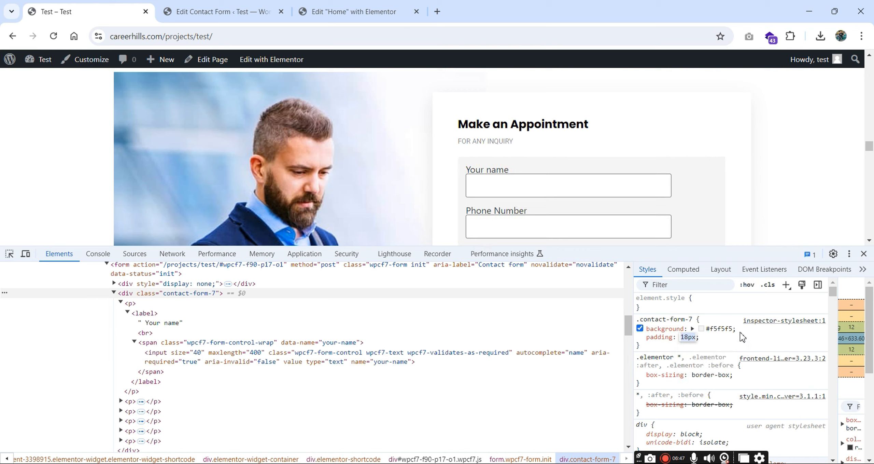
{"action": "key", "text": "Down"}
{"action": "key", "text": "Down"}
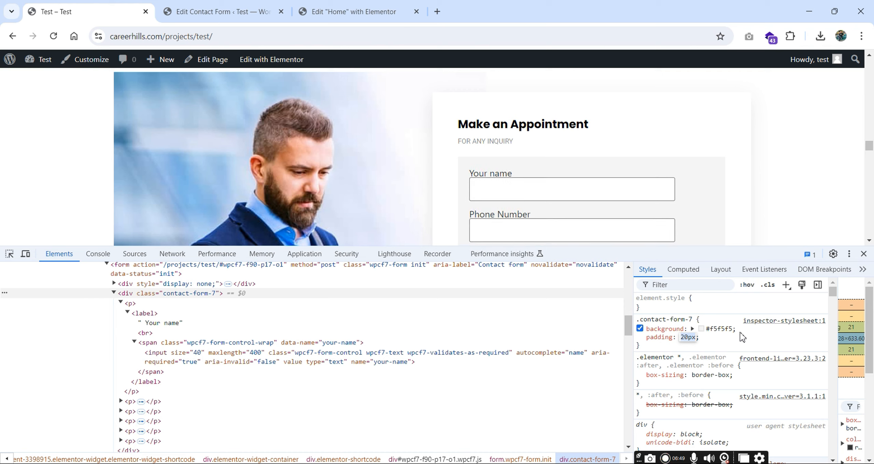
{"action": "left_click", "coordinate": [711, 346]}
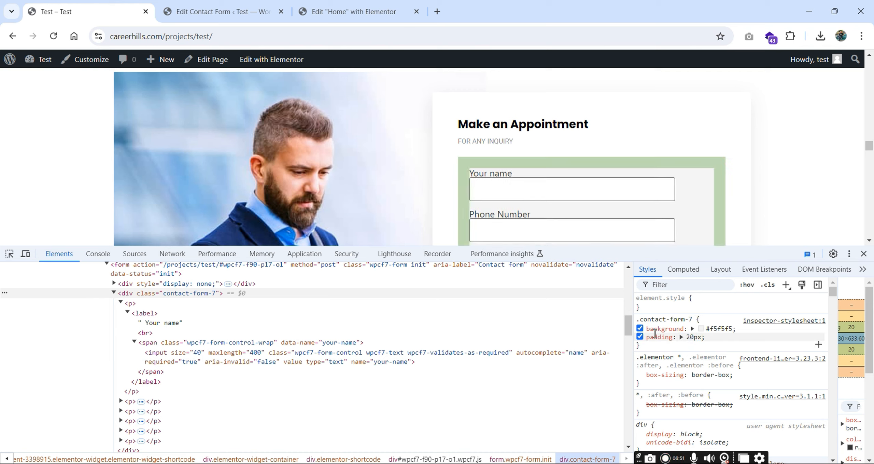
- Select the whole .contact-form-7 rule, close the developer tools and look over the styled form from heading to Submit button
{"action": "left_click_drag", "start_coordinate": [638, 320], "coordinate": [660, 347]}
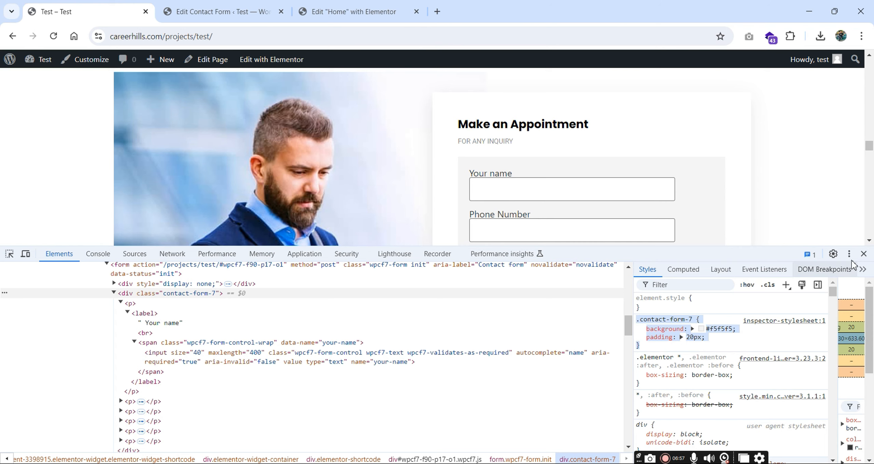
{"action": "left_click", "coordinate": [863, 253]}
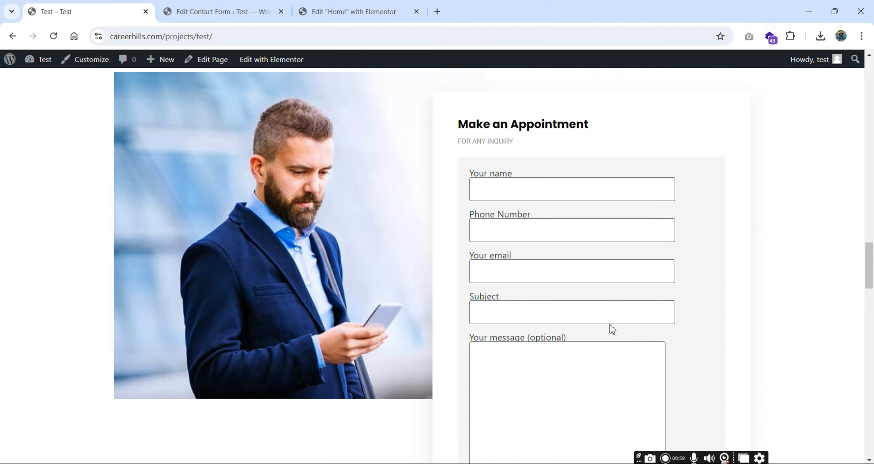
{"action": "scroll", "coordinate": [610, 325], "scroll_direction": "down", "scroll_amount": 5}
{"action": "scroll", "coordinate": [611, 286], "scroll_direction": "up", "scroll_amount": 5}
{"action": "scroll", "coordinate": [666, 317], "scroll_direction": "down", "scroll_amount": 3}
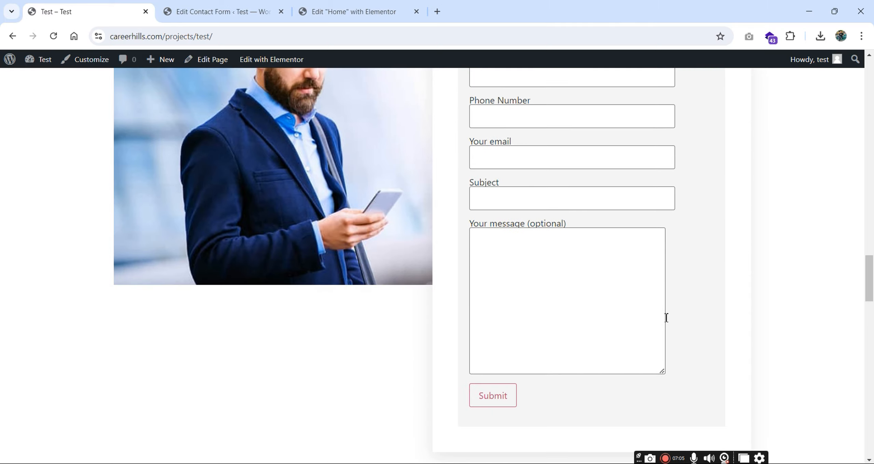
{"action": "scroll", "coordinate": [588, 262], "scroll_direction": "up", "scroll_amount": 5}
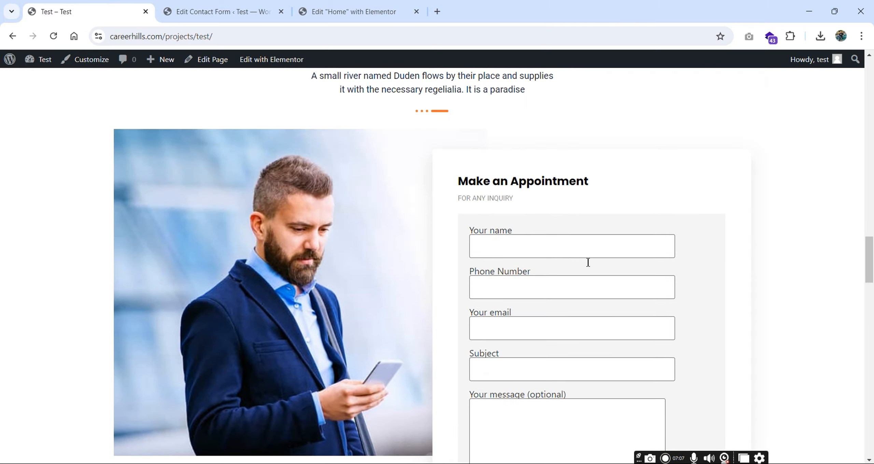
{"action": "scroll", "coordinate": [595, 279], "scroll_direction": "down", "scroll_amount": 5}
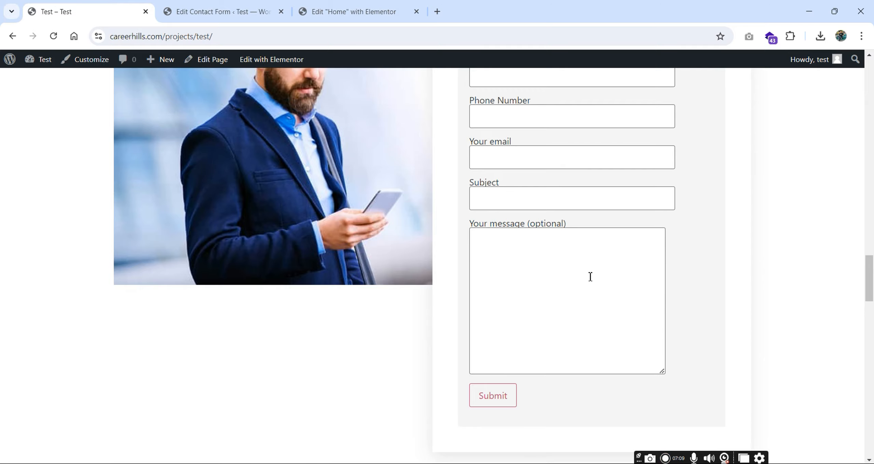
{"action": "scroll", "coordinate": [590, 276], "scroll_direction": "up", "scroll_amount": 5}
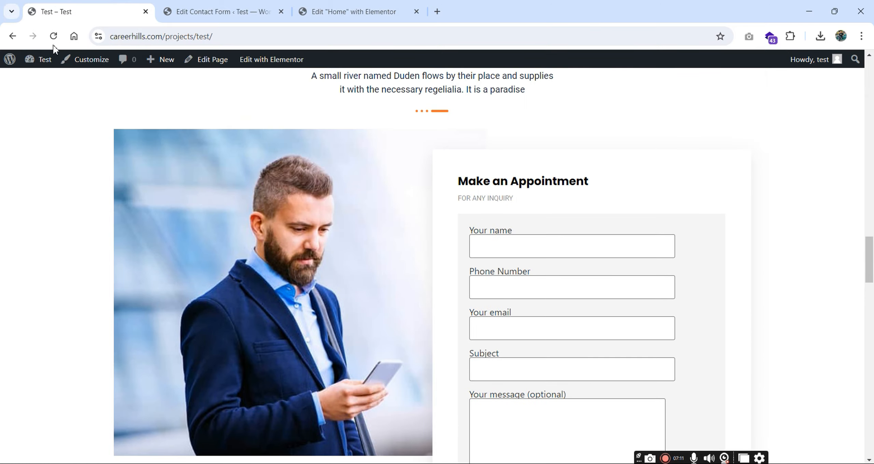
- Reload the live home page and review the Make an Appointment form without the temporary inspector styles
{"action": "left_click", "coordinate": [53, 36]}
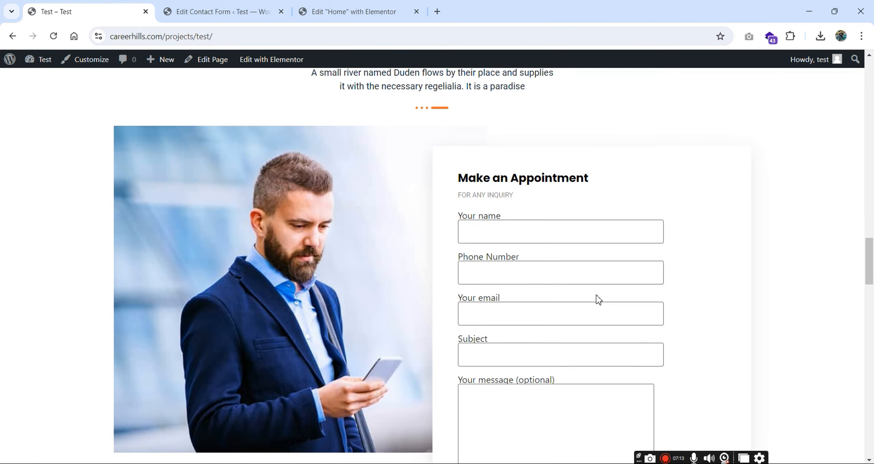
{"action": "scroll", "coordinate": [596, 295], "scroll_direction": "down", "scroll_amount": 6}
{"action": "scroll", "coordinate": [596, 295], "scroll_direction": "up", "scroll_amount": 8}
{"action": "scroll", "coordinate": [560, 326], "scroll_direction": "up", "scroll_amount": 5}
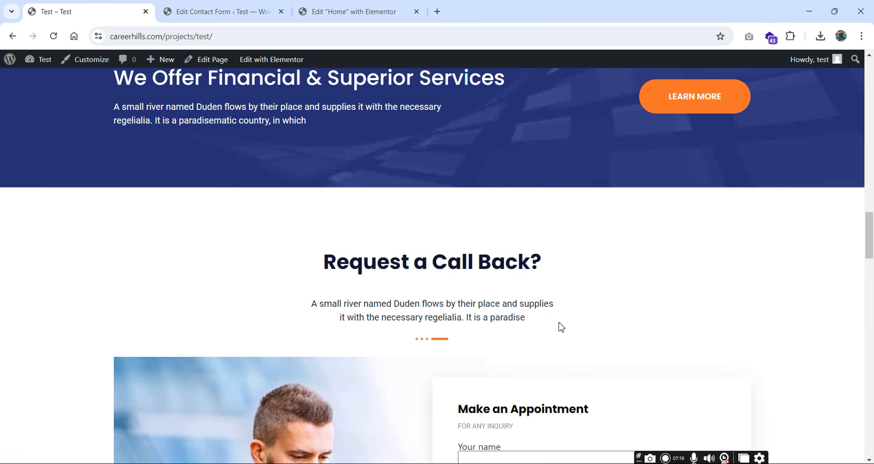
{"action": "scroll", "coordinate": [560, 326], "scroll_direction": "down", "scroll_amount": 8}
{"action": "scroll", "coordinate": [584, 283], "scroll_direction": "down", "scroll_amount": 2}
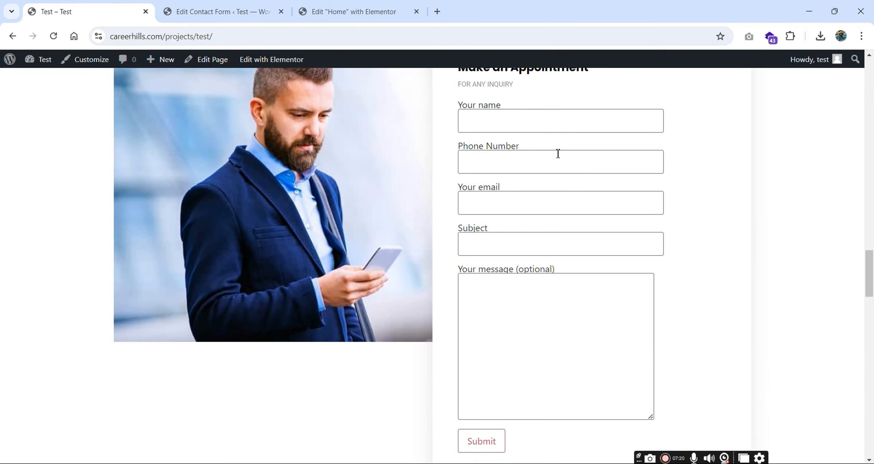
- Return to the Contact form 1 editor and review its form template
{"action": "left_click", "coordinate": [186, 9]}
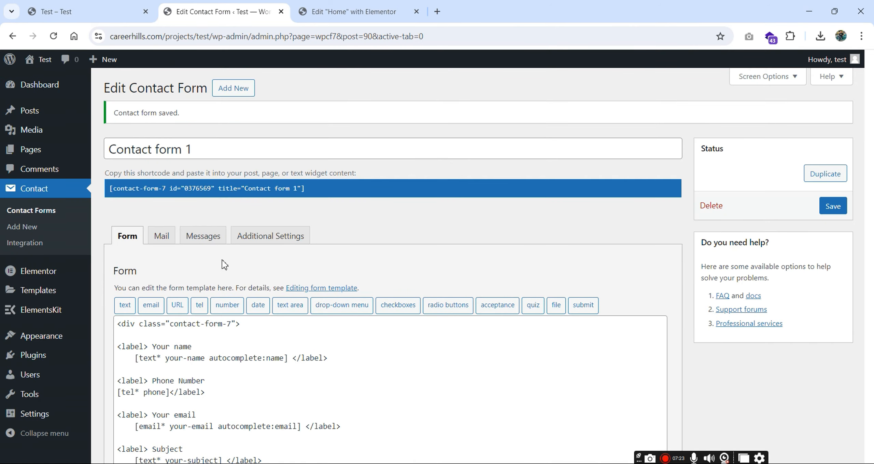
{"action": "scroll", "coordinate": [317, 329], "scroll_direction": "down", "scroll_amount": 5}
{"action": "scroll", "coordinate": [316, 329], "scroll_direction": "up", "scroll_amount": 4}
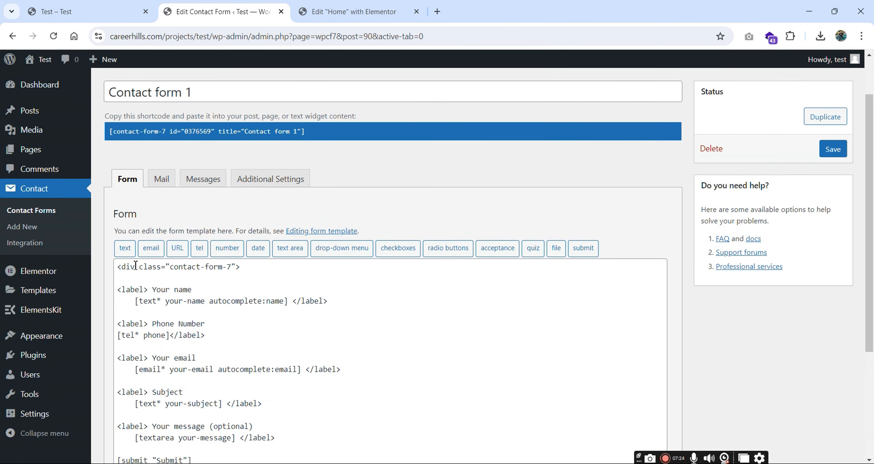
{"action": "left_click", "coordinate": [130, 180]}
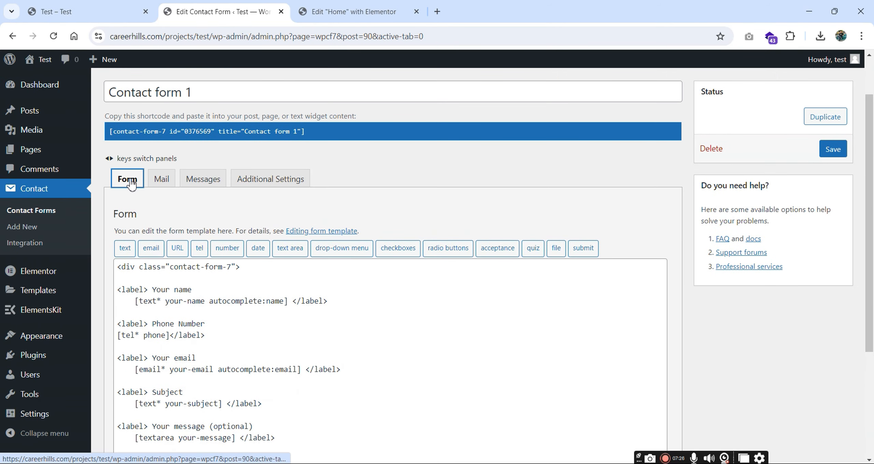
- Open the mail settings of Contact form 1 and examine the recipient tag in the To field
{"action": "left_click", "coordinate": [162, 180]}
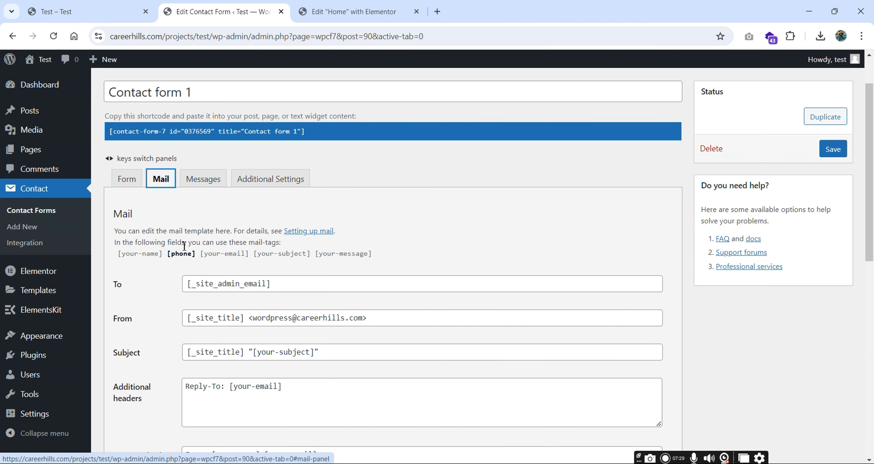
{"action": "scroll", "coordinate": [336, 296], "scroll_direction": "down", "scroll_amount": 1}
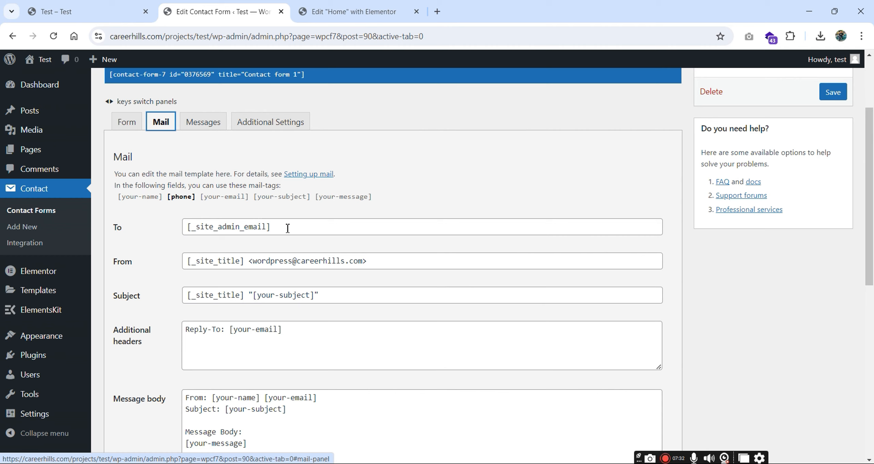
{"action": "left_click_drag", "start_coordinate": [287, 227], "coordinate": [185, 230]}
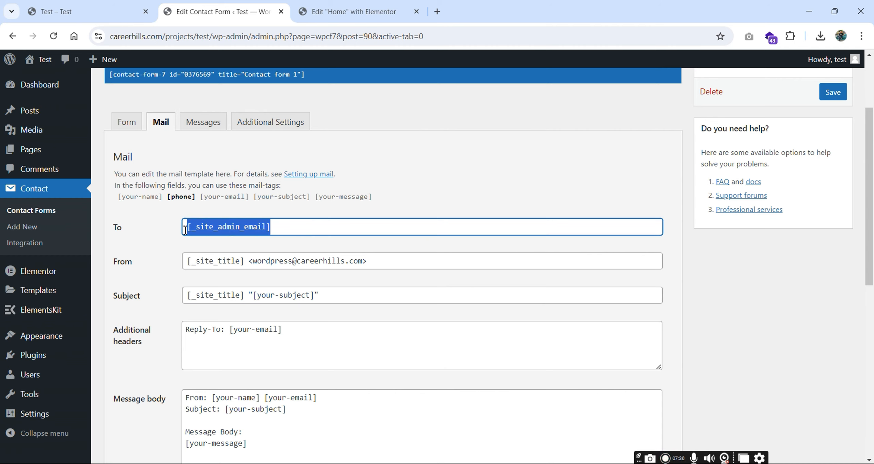
{"action": "left_click", "coordinate": [251, 228]}
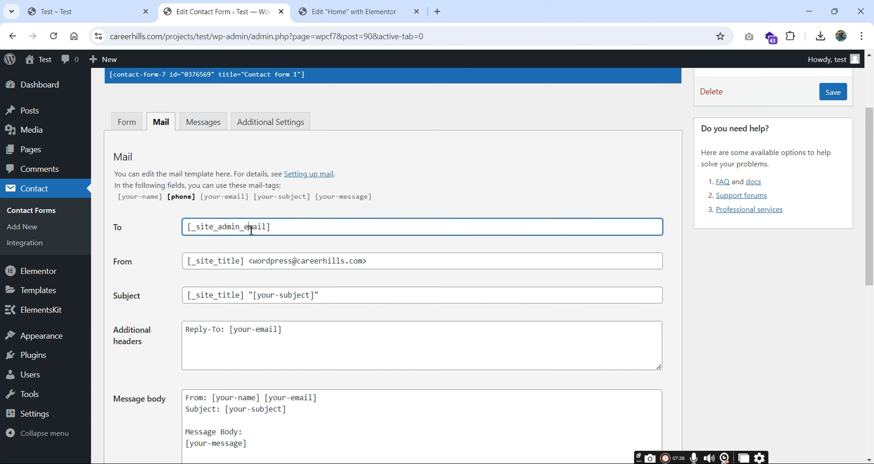
{"action": "left_click_drag", "start_coordinate": [297, 229], "coordinate": [184, 226]}
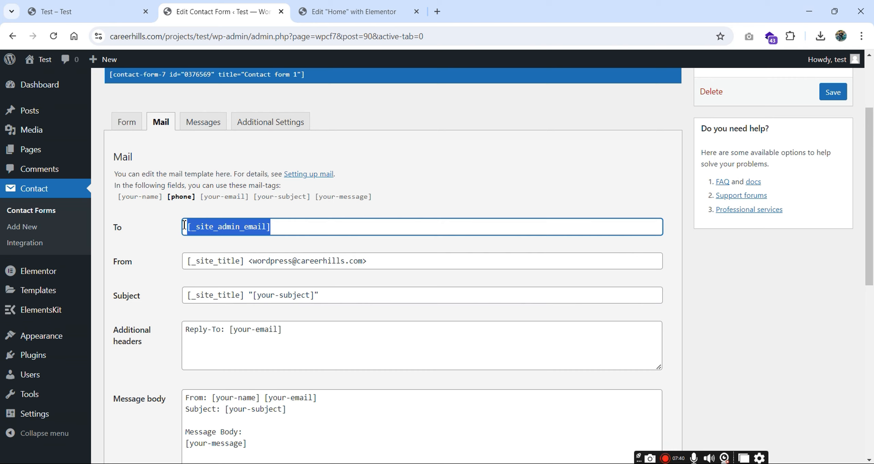
{"action": "left_click", "coordinate": [295, 228]}
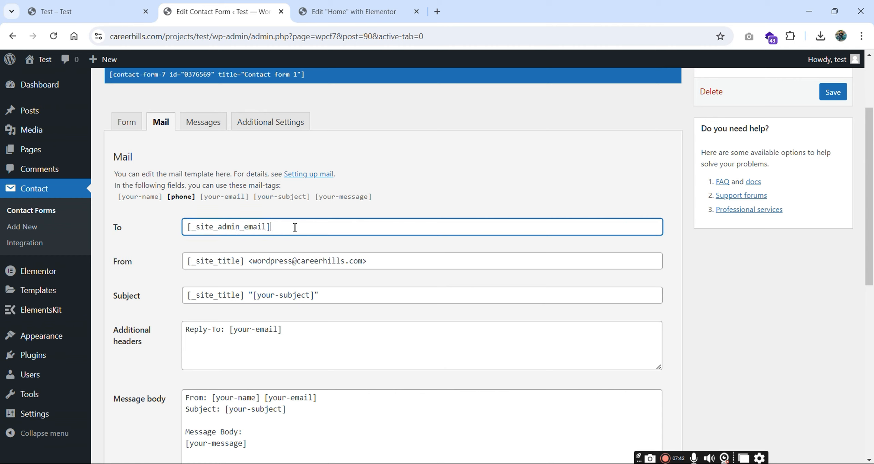
{"action": "left_click_drag", "start_coordinate": [295, 227], "coordinate": [163, 227]}
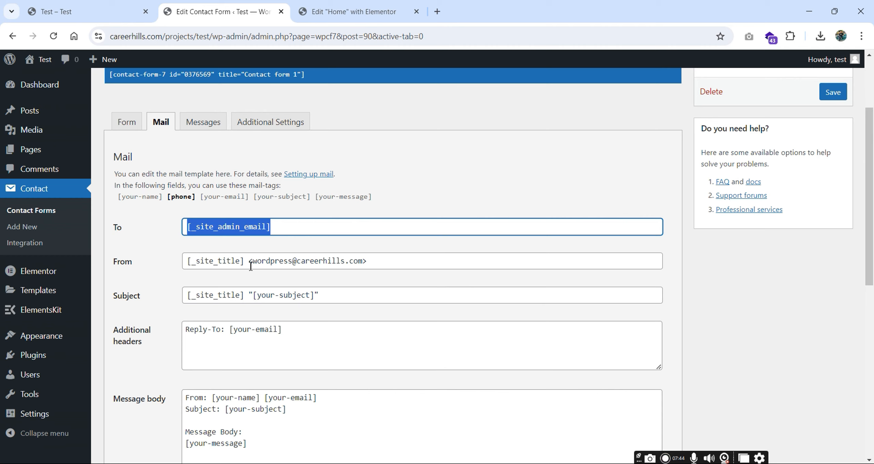
- Examine the sender address, subject, additional headers and message body of the mail template
{"action": "left_click_drag", "start_coordinate": [250, 266], "coordinate": [384, 265]}
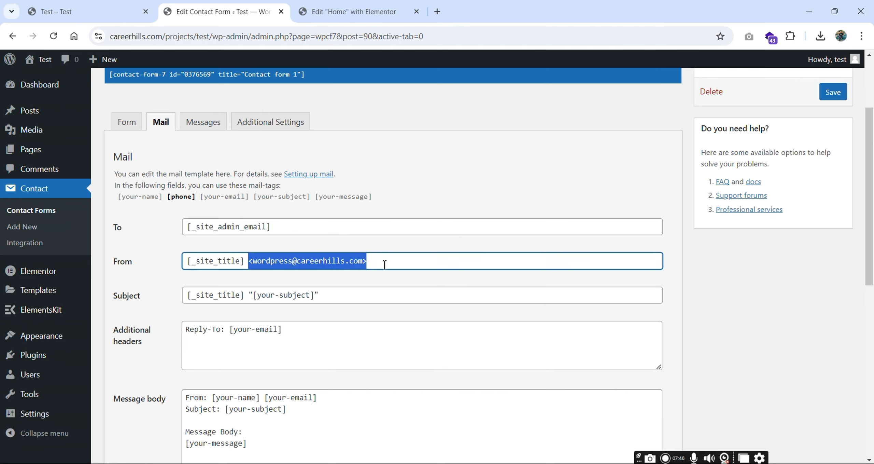
{"action": "left_click", "coordinate": [337, 264]}
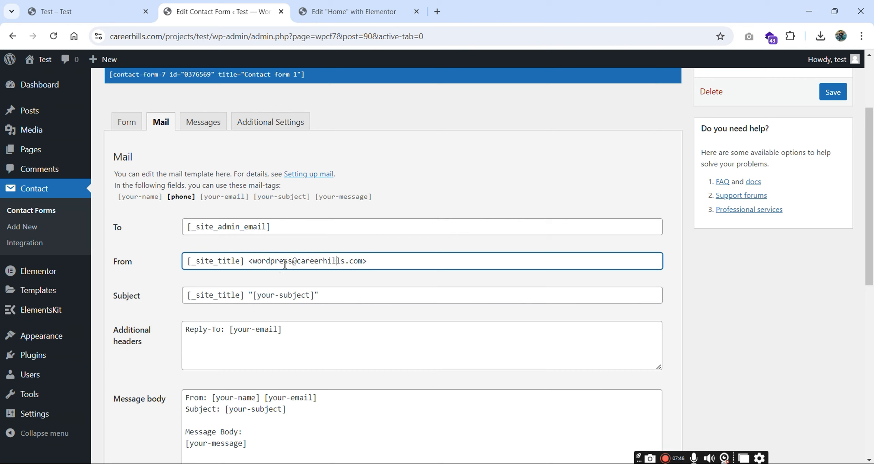
{"action": "left_click_drag", "start_coordinate": [298, 261], "coordinate": [392, 264]}
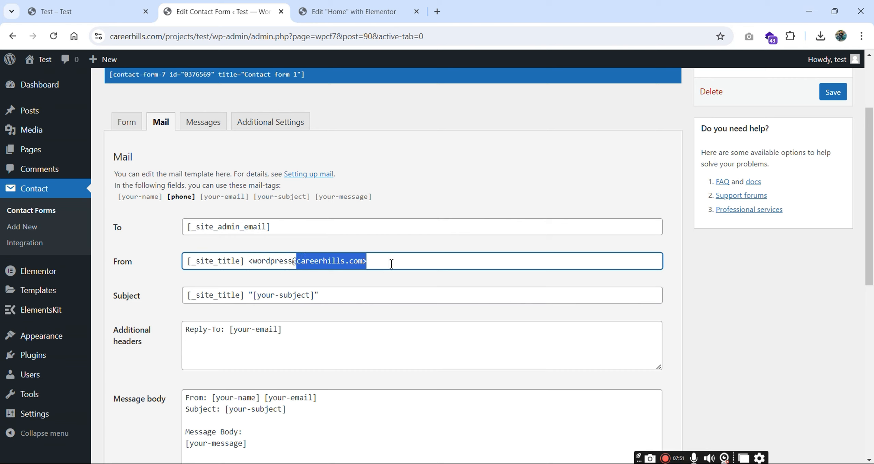
{"action": "left_click", "coordinate": [277, 278]}
{"action": "scroll", "coordinate": [277, 278], "scroll_direction": "down", "scroll_amount": 3}
{"action": "left_click_drag", "start_coordinate": [332, 184], "coordinate": [133, 170]}
{"action": "left_click_drag", "start_coordinate": [219, 236], "coordinate": [223, 235]}
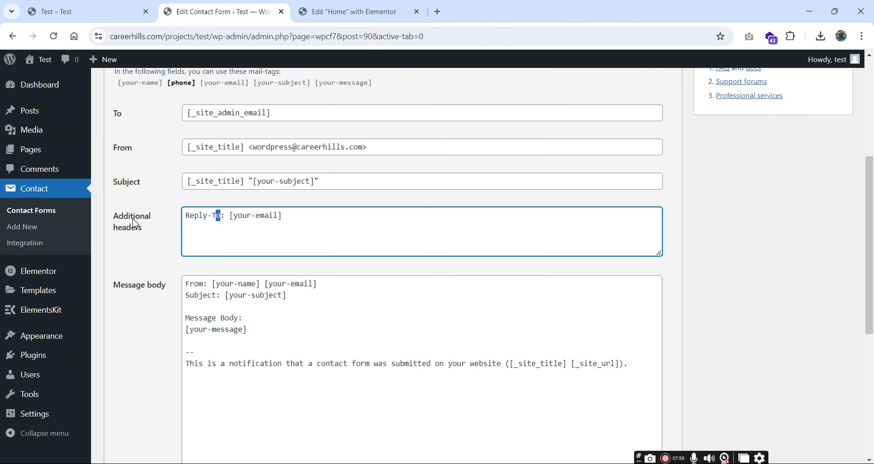
{"action": "left_click", "coordinate": [218, 230]}
{"action": "scroll", "coordinate": [287, 325], "scroll_direction": "down", "scroll_amount": 2}
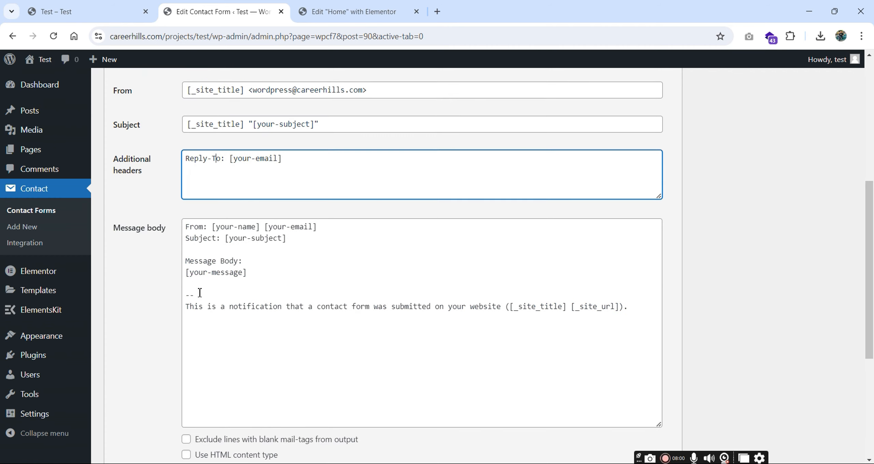
- Copy the [phone] mail-tag and paste it on its own line between Subject and Message Body in the message body
{"action": "scroll", "coordinate": [200, 293], "scroll_direction": "up", "scroll_amount": 5}
{"action": "left_click", "coordinate": [171, 255]}
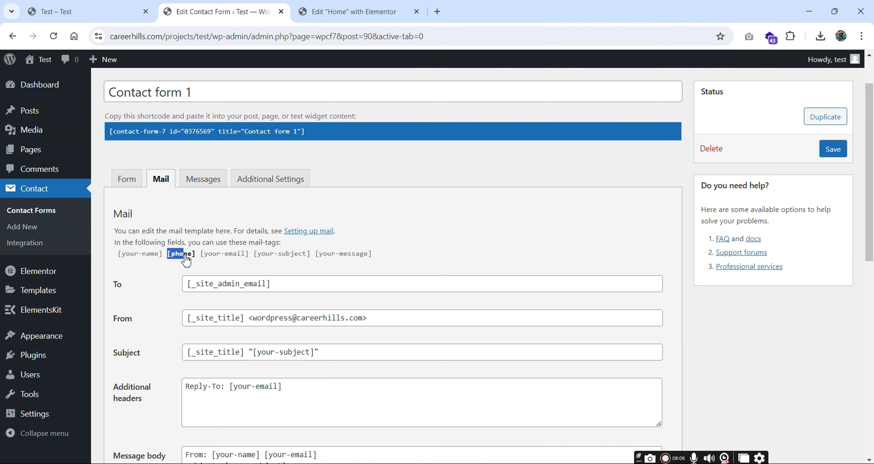
{"action": "left_click_drag", "start_coordinate": [186, 260], "coordinate": [196, 262]}
{"action": "key", "text": "ctrl+c"}
{"action": "scroll", "coordinate": [187, 273], "scroll_direction": "down", "scroll_amount": 5}
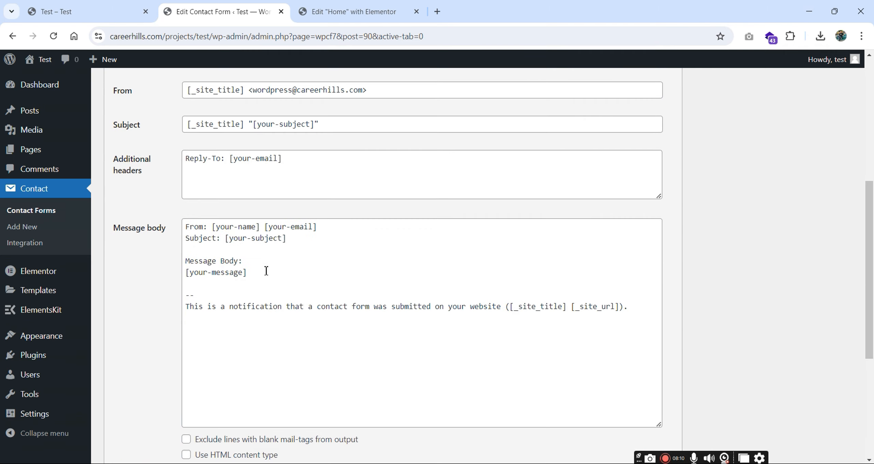
{"action": "left_click", "coordinate": [258, 252]}
{"action": "key", "text": "Return"}
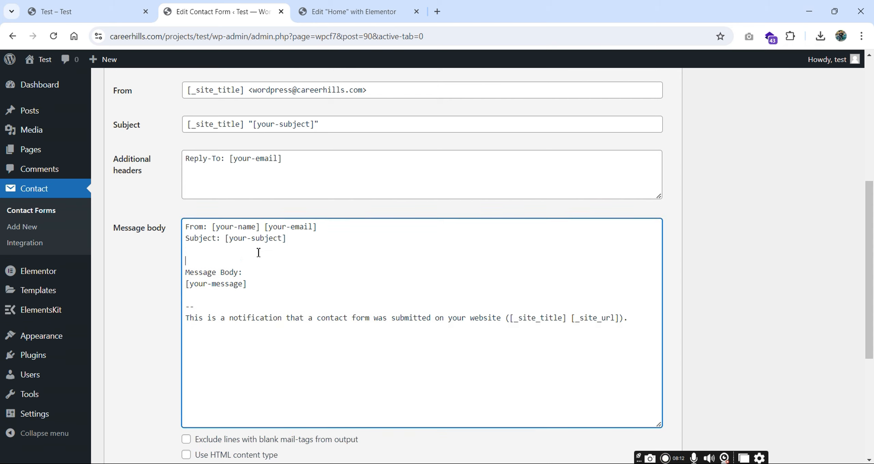
{"action": "key", "text": "Return"}
{"action": "key", "text": "Up"}
{"action": "key", "text": "ctrl+v"}
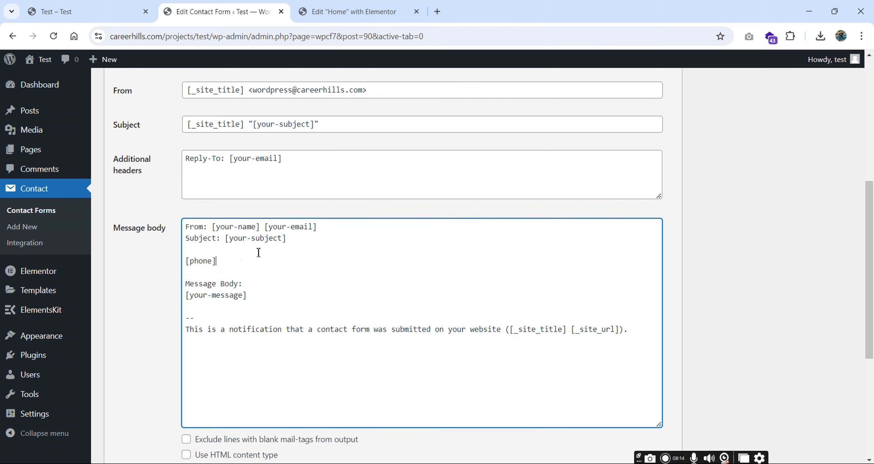
- Label the [phone] tag in the message body with "Phone:" and save the contact form
{"action": "left_click", "coordinate": [185, 264]}
{"action": "type", "text": "Phone"}
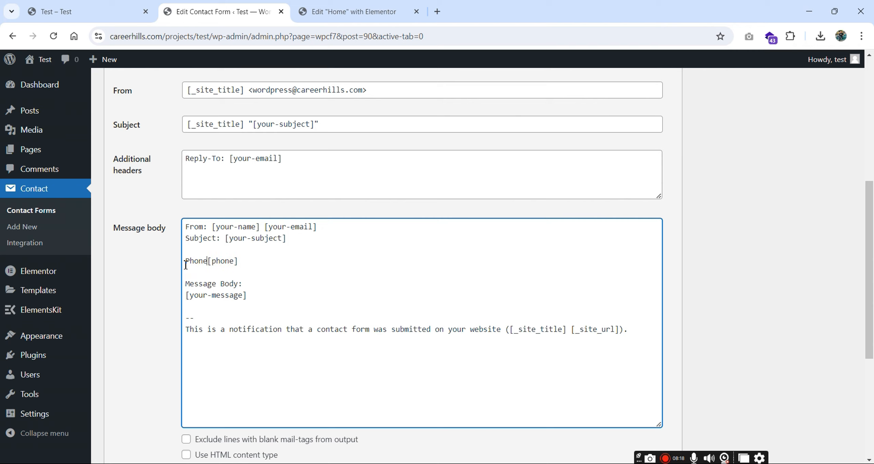
{"action": "type", "text": ":"}
{"action": "scroll", "coordinate": [186, 264], "scroll_direction": "up", "scroll_amount": 1}
{"action": "scroll", "coordinate": [185, 265], "scroll_direction": "up", "scroll_amount": 5}
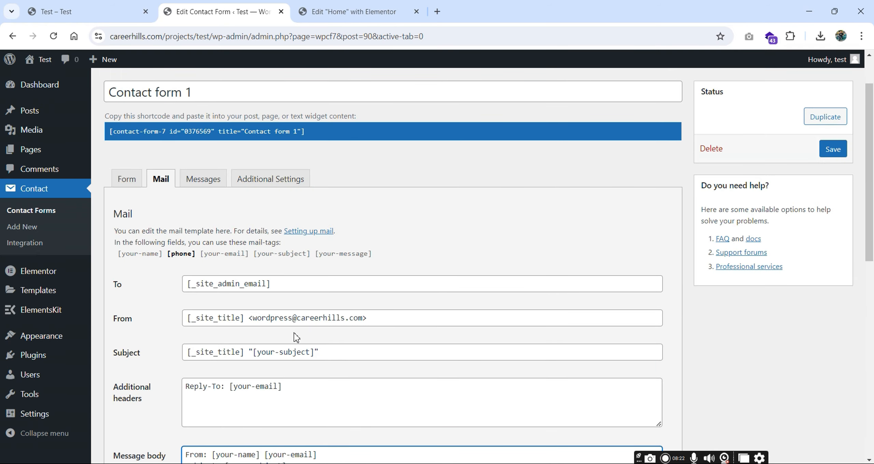
{"action": "scroll", "coordinate": [293, 332], "scroll_direction": "down", "scroll_amount": 5}
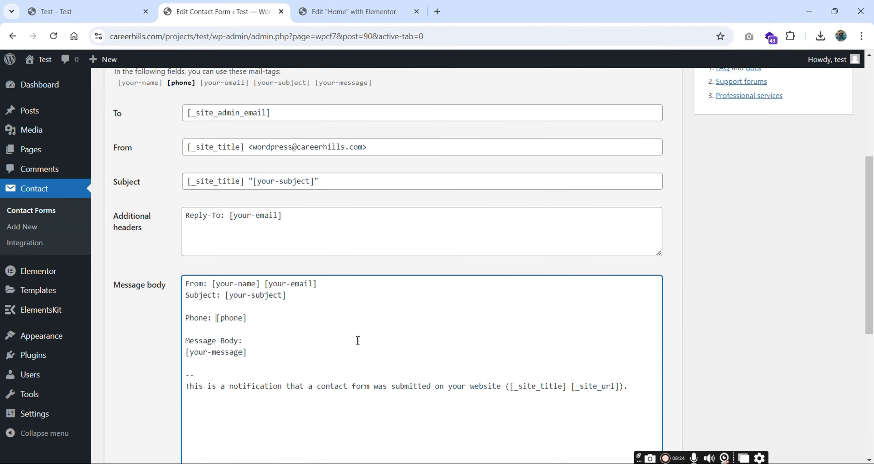
{"action": "scroll", "coordinate": [357, 340], "scroll_direction": "down", "scroll_amount": 8}
{"action": "left_click", "coordinate": [124, 407]}
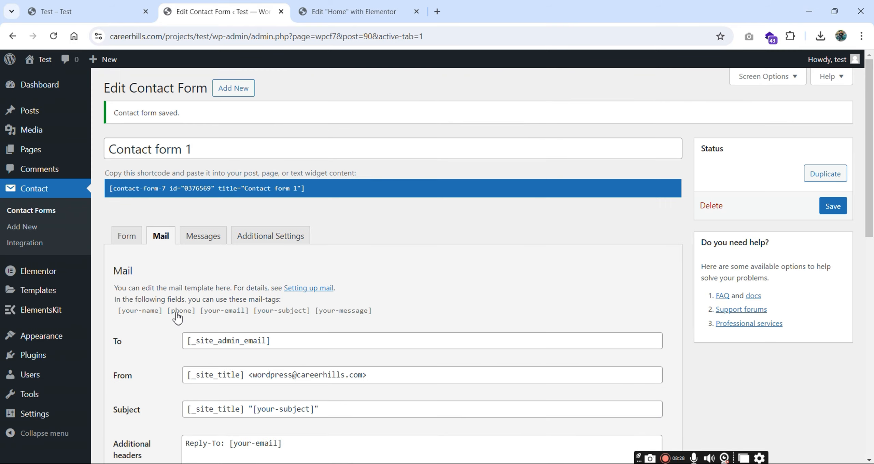
- Compare the available mail-tags with those used in the message body and look over the options below it
{"action": "left_click", "coordinate": [171, 310]}
{"action": "scroll", "coordinate": [260, 331], "scroll_direction": "down", "scroll_amount": 7}
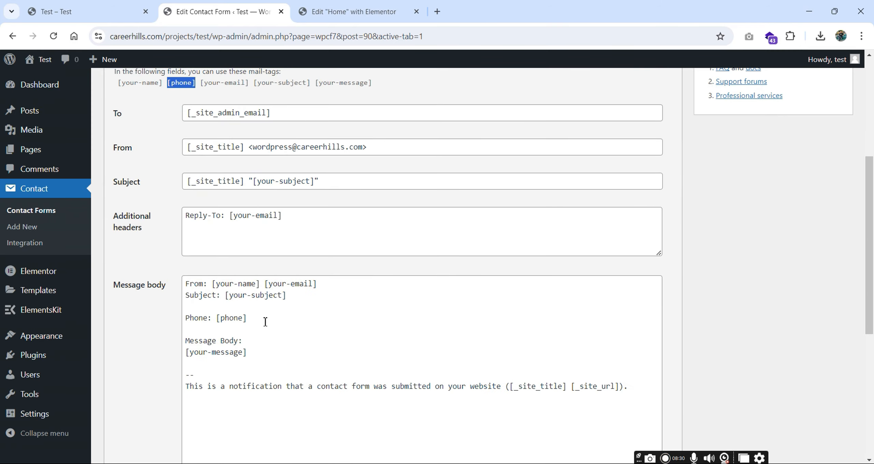
{"action": "scroll", "coordinate": [234, 339], "scroll_direction": "up", "scroll_amount": 7}
{"action": "left_click_drag", "start_coordinate": [371, 311], "coordinate": [113, 308]}
{"action": "scroll", "coordinate": [142, 346], "scroll_direction": "down", "scroll_amount": 7}
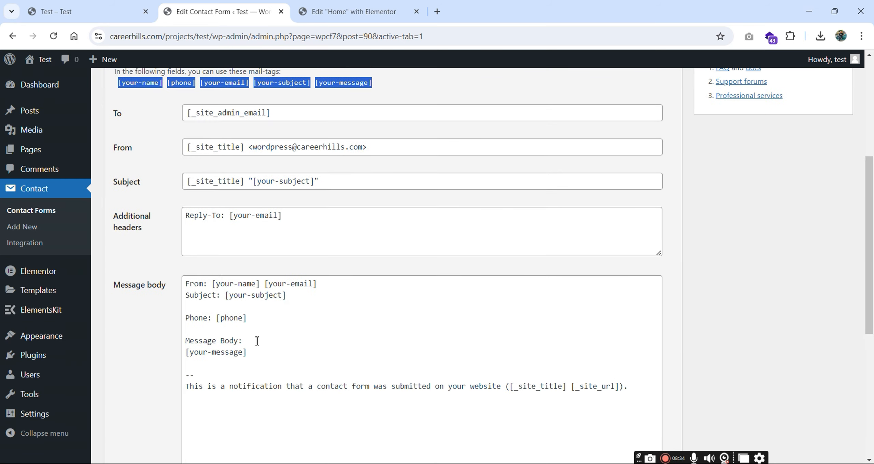
{"action": "scroll", "coordinate": [258, 341], "scroll_direction": "down", "scroll_amount": 2}
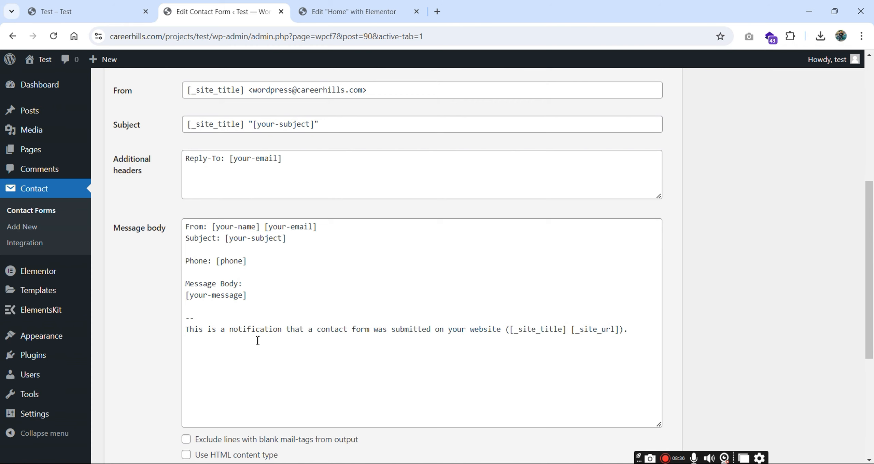
{"action": "scroll", "coordinate": [258, 341], "scroll_direction": "down", "scroll_amount": 2}
{"action": "scroll", "coordinate": [257, 342], "scroll_direction": "up", "scroll_amount": 2}
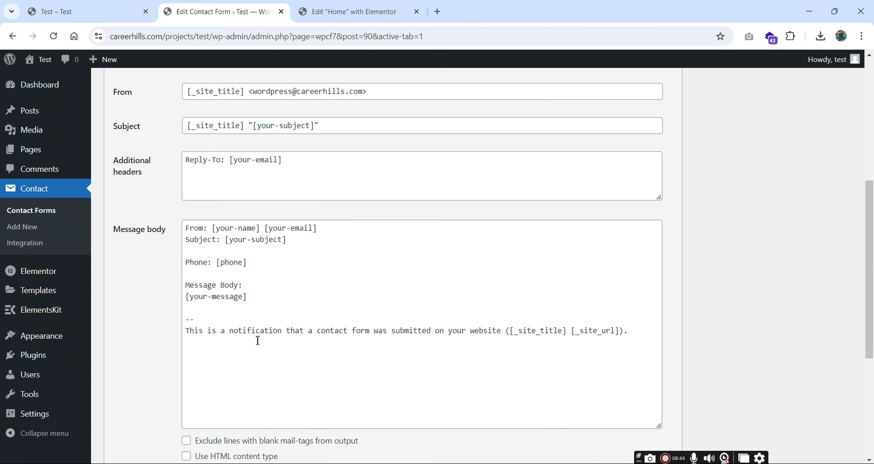
{"action": "scroll", "coordinate": [257, 340], "scroll_direction": "down", "scroll_amount": 6}
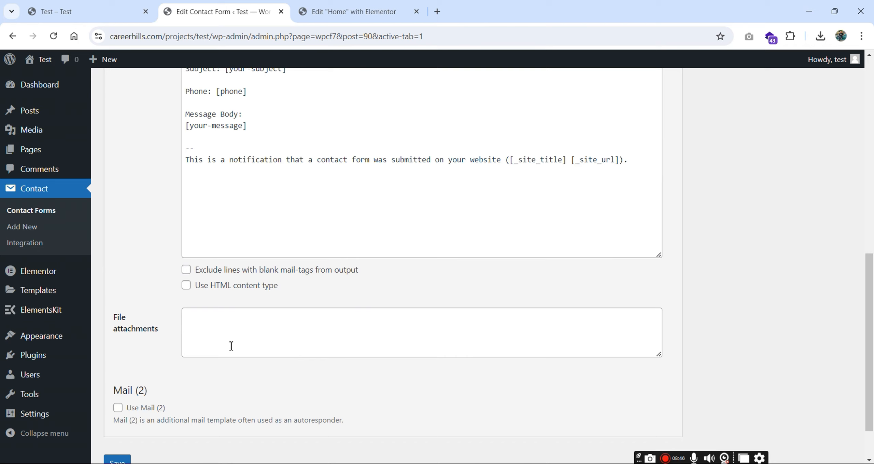
{"action": "scroll", "coordinate": [289, 238], "scroll_direction": "up", "scroll_amount": 4}
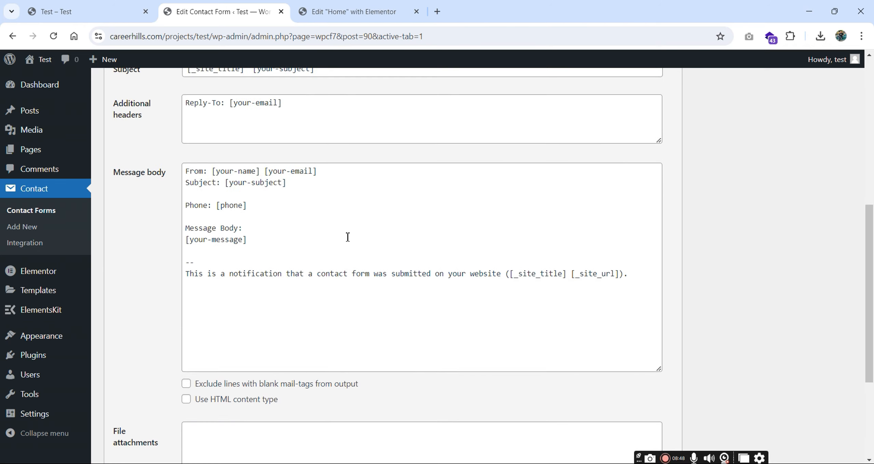
{"action": "scroll", "coordinate": [288, 248], "scroll_direction": "down", "scroll_amount": 4}
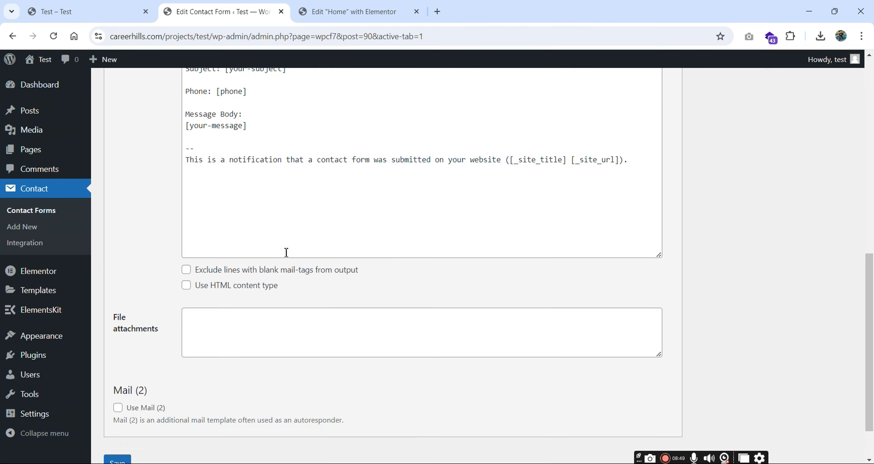
- Enable the HTML content type for the mail and wrap the whole message body in a <div> element
{"action": "left_click", "coordinate": [187, 287]}
{"action": "scroll", "coordinate": [313, 312], "scroll_direction": "up", "scroll_amount": 2}
{"action": "left_click", "coordinate": [187, 173]}
{"action": "key", "text": "Return"}
{"action": "key", "text": "Return"}
{"action": "key", "text": "Up"}
{"action": "key", "text": "Up"}
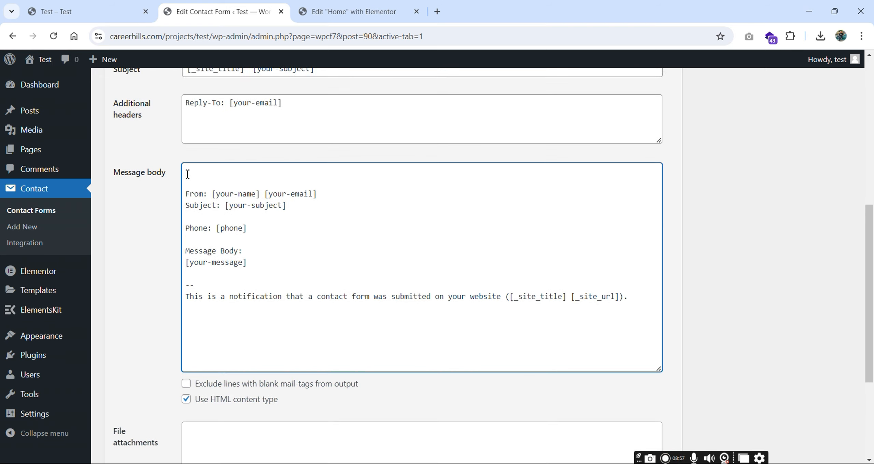
{"action": "type", "text": "<div"}
{"action": "type", "text": ">"}
{"action": "type", "text": "</div"}
{"action": "type", "text": ">"}
- Add an empty style="" attribute to the opening <div> tag of the message body
{"action": "left_click", "coordinate": [207, 175]}
{"action": "type", "text": "clas"}
{"action": "key", "text": "BackSpace"}
{"action": "key", "text": "BackSpace"}
{"action": "key", "text": "BackSpace"}
{"action": "key", "text": "BackSpace"}
{"action": "type", "text": "style=\"\""}
- Review the phone and message lines inside the div wrapper together with the HTML content type option
{"action": "scroll", "coordinate": [253, 224], "scroll_direction": "down", "scroll_amount": 1}
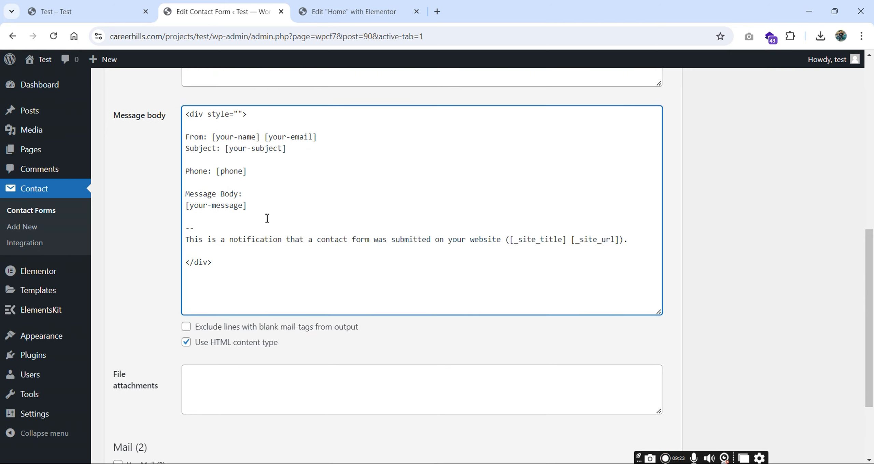
{"action": "left_click_drag", "start_coordinate": [247, 171], "coordinate": [185, 172]}
{"action": "left_click_drag", "start_coordinate": [249, 205], "coordinate": [176, 196]}
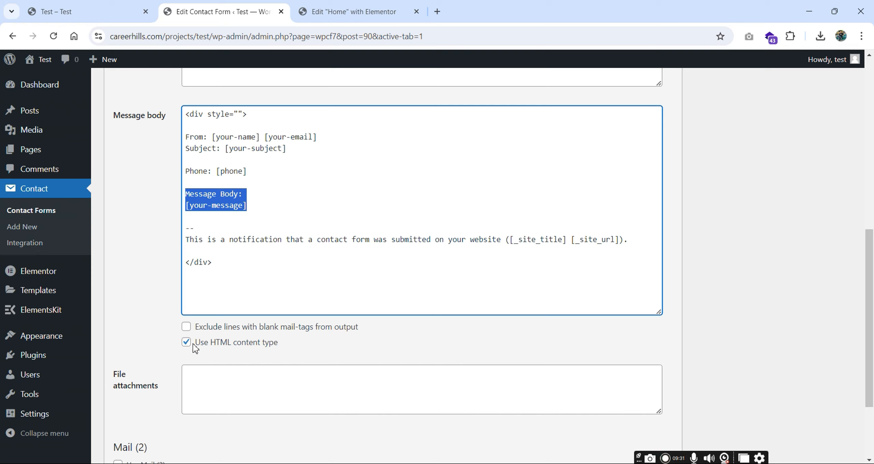
{"action": "left_click_drag", "start_coordinate": [192, 344], "coordinate": [212, 343]}
{"action": "left_click_drag", "start_coordinate": [269, 348], "coordinate": [278, 348]}
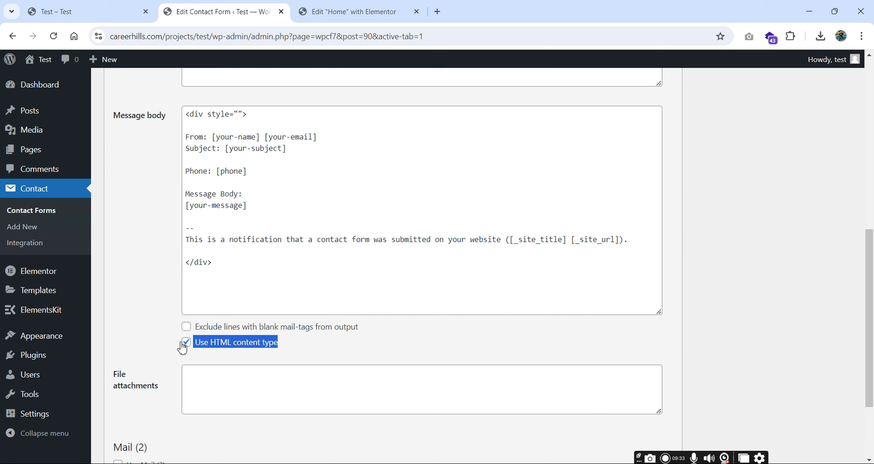
{"action": "scroll", "coordinate": [246, 284], "scroll_direction": "up", "scroll_amount": 2}
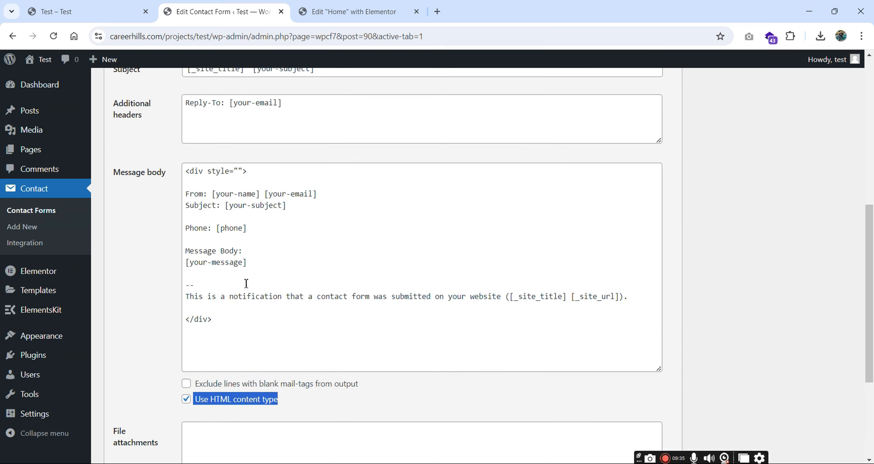
{"action": "scroll", "coordinate": [246, 283], "scroll_direction": "down", "scroll_amount": 5}
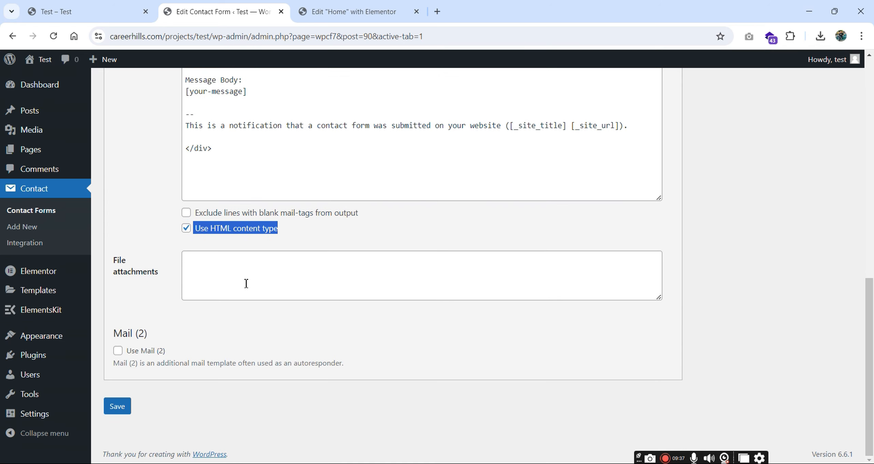
- Save the contact form and look over its mail template from the To field to Mail (2)
{"action": "left_click", "coordinate": [118, 406]}
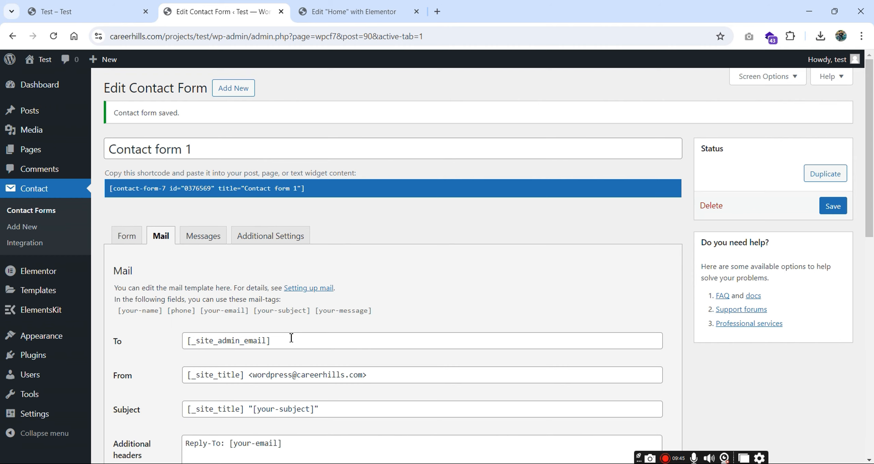
{"action": "scroll", "coordinate": [291, 337], "scroll_direction": "down", "scroll_amount": 7}
{"action": "scroll", "coordinate": [292, 338], "scroll_direction": "up", "scroll_amount": 7}
{"action": "scroll", "coordinate": [292, 337], "scroll_direction": "down", "scroll_amount": 15}
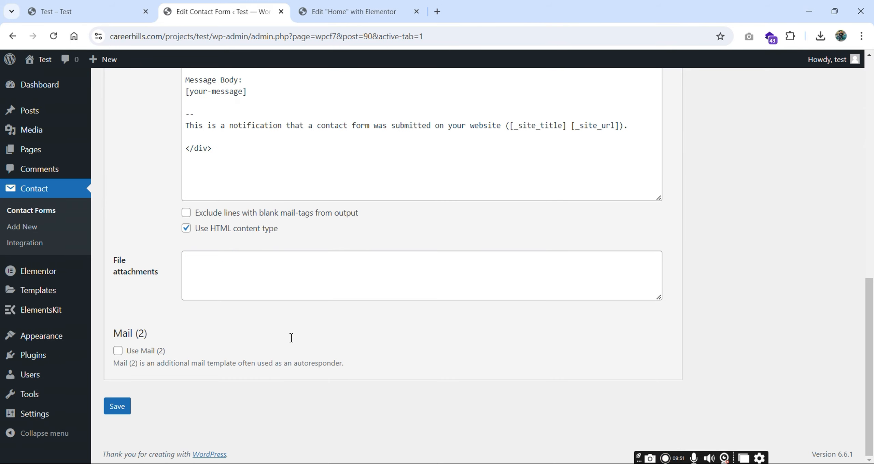
{"action": "scroll", "coordinate": [289, 336], "scroll_direction": "up", "scroll_amount": 15}
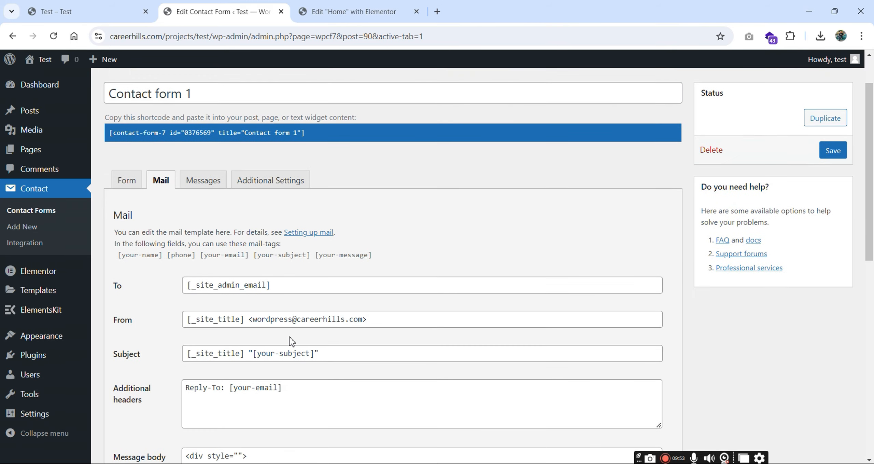